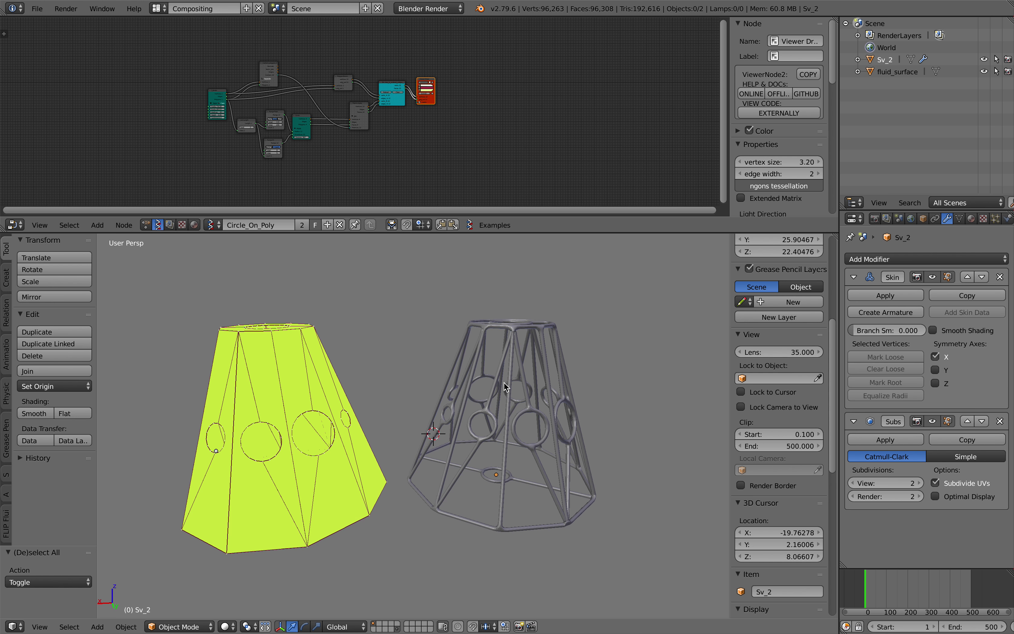
Examine the finished Circle_On_Poly node tree and compare it with the reference node graph image in the browser.
scroll(271, 111, "up", 1)
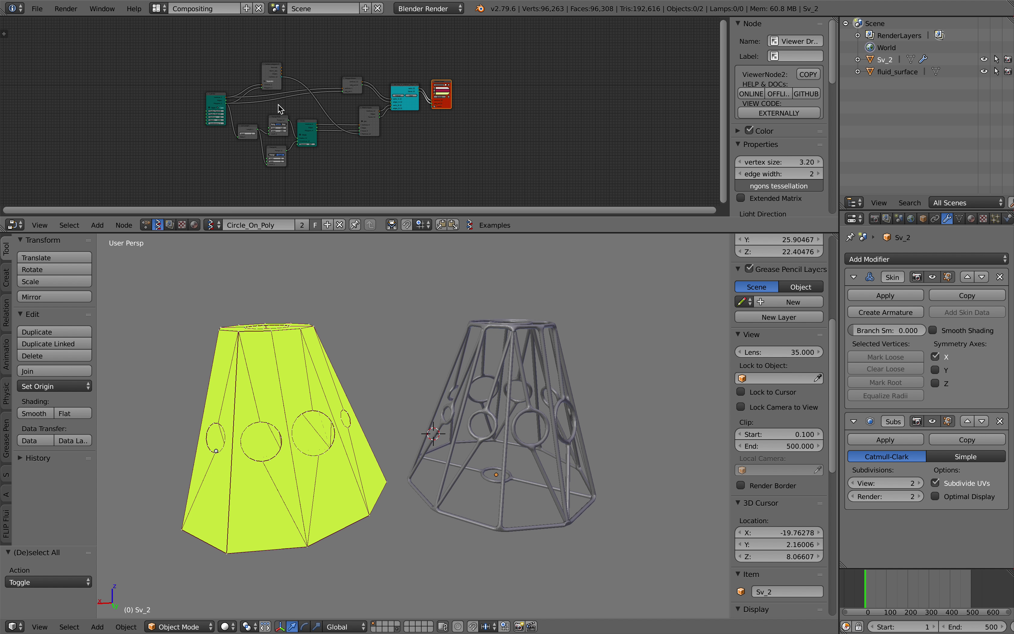
key("ctrl+Right")
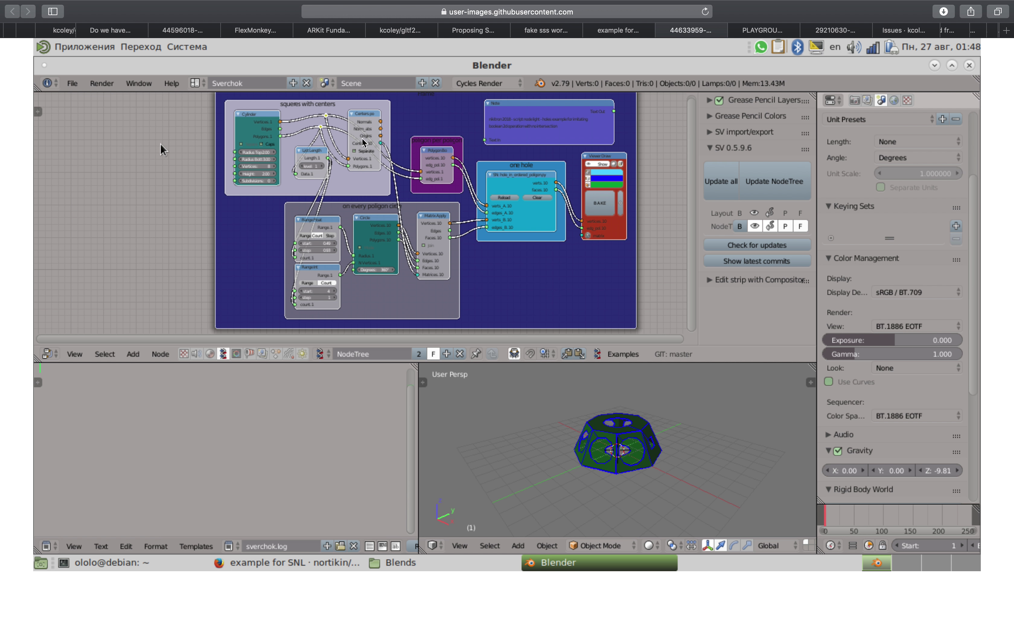
key("ctrl+Left")
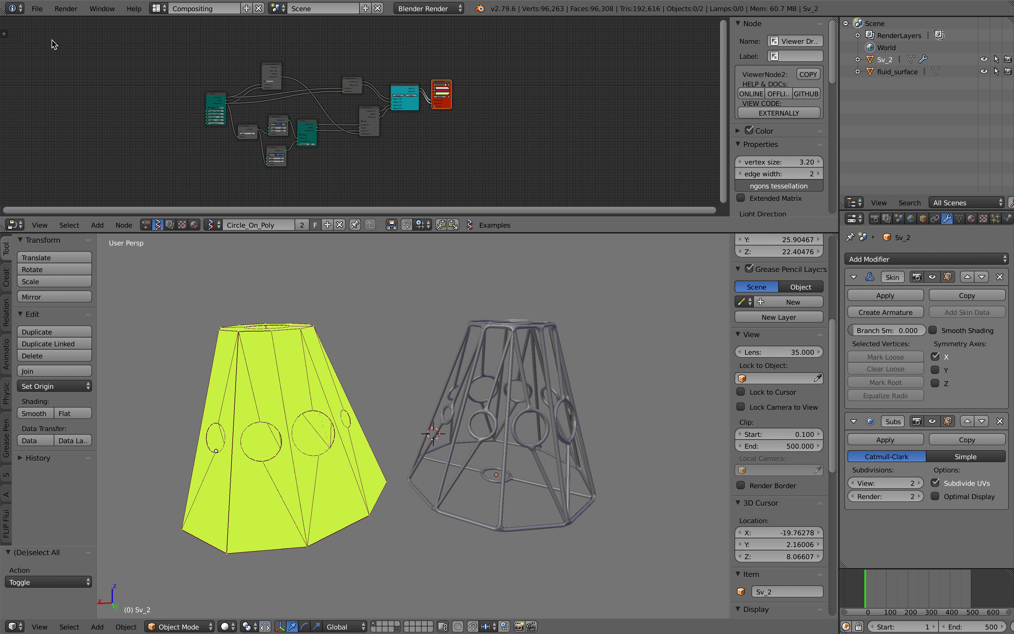
Start a new file and delete all of its default objects.
left_click(37, 9)
left_click(44, 19)
left_click(53, 27)
scroll(470, 290, "down", 3)
key("a")
key("a")
key("x")
left_click(470, 290)
Set up the Compositing layout with a new Sverchok node tree above one full-width 3D view.
left_click(158, 10)
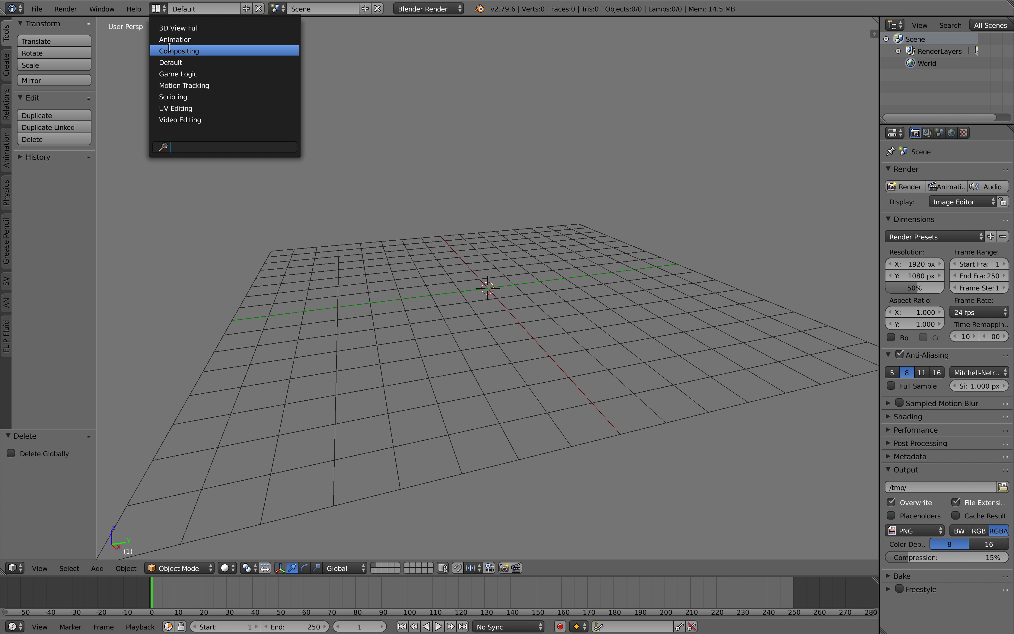
left_click(169, 50)
left_click(158, 372)
left_click(256, 372)
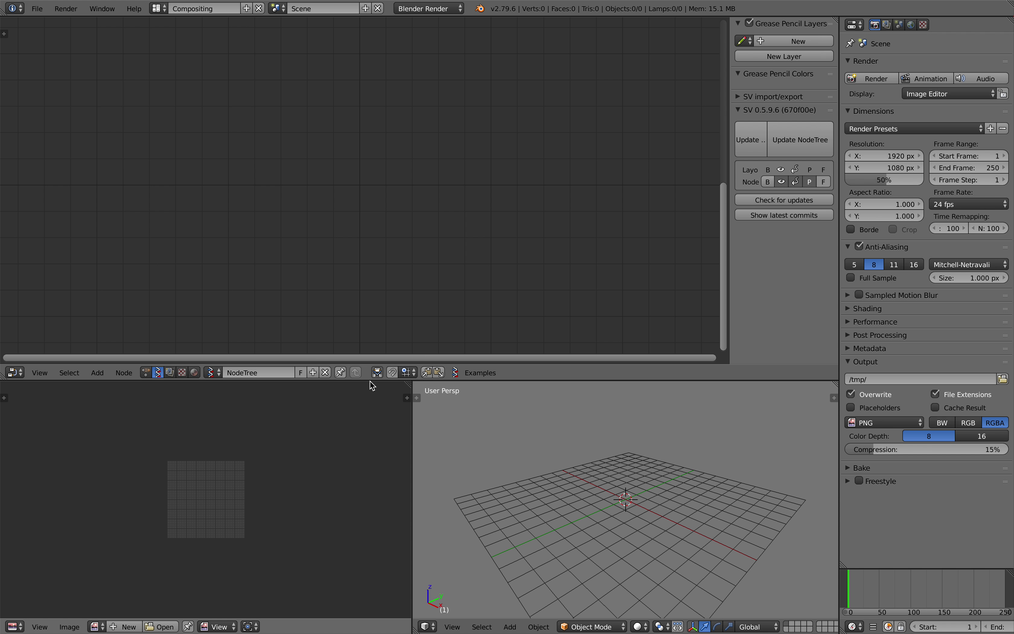
left_click_drag(415, 384, 379, 444)
Save the file to the Desktop as hole_on_poly_001.blend.
key("ctrl+s")
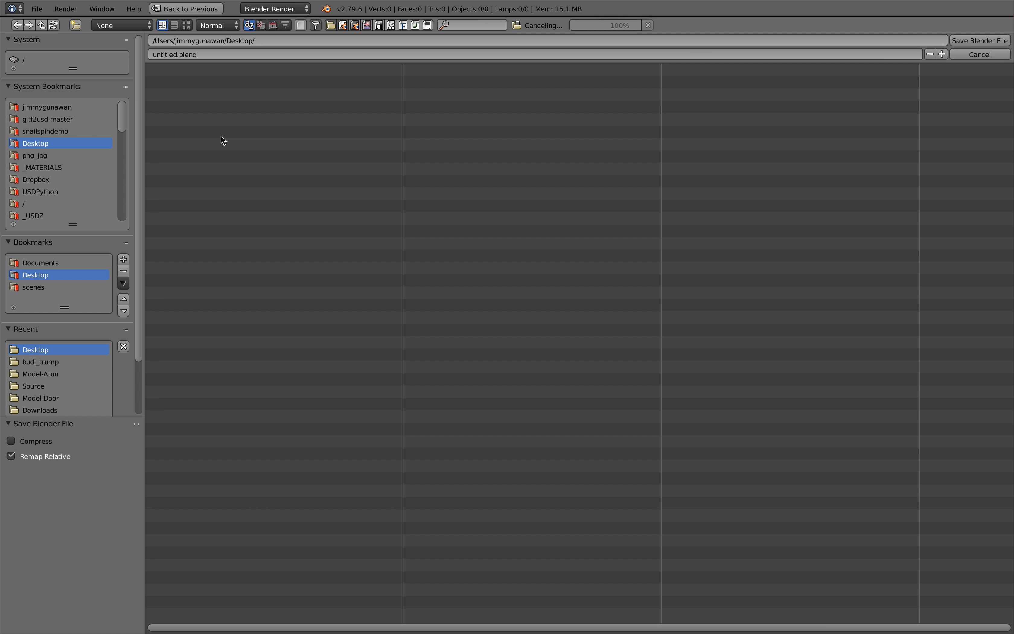
left_click(172, 54)
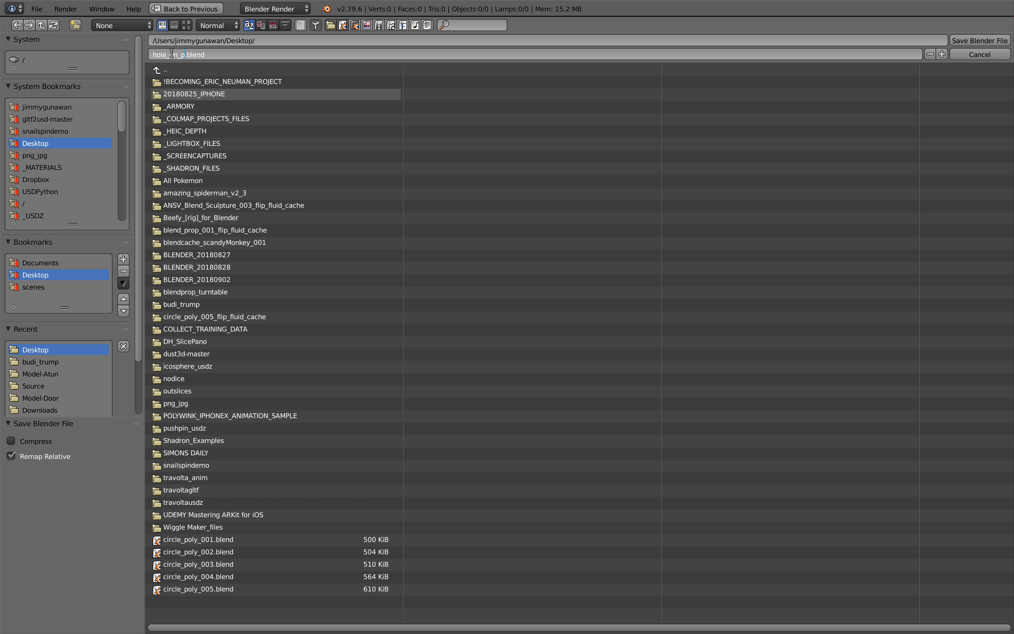
type("hole_on_poly_001")
key("Return")
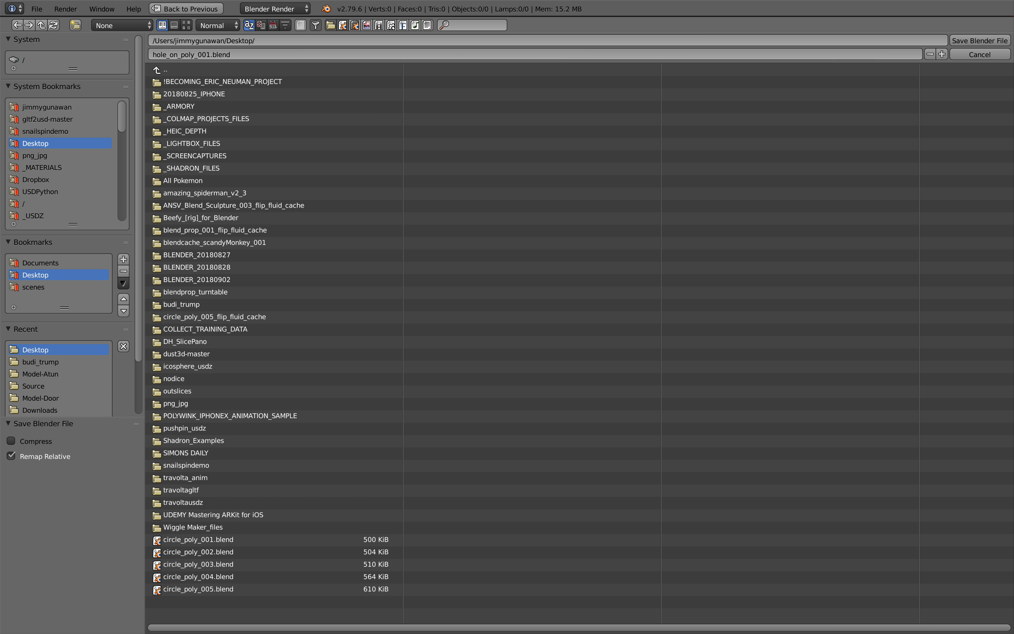
left_click(979, 40)
key("ctrl+s")
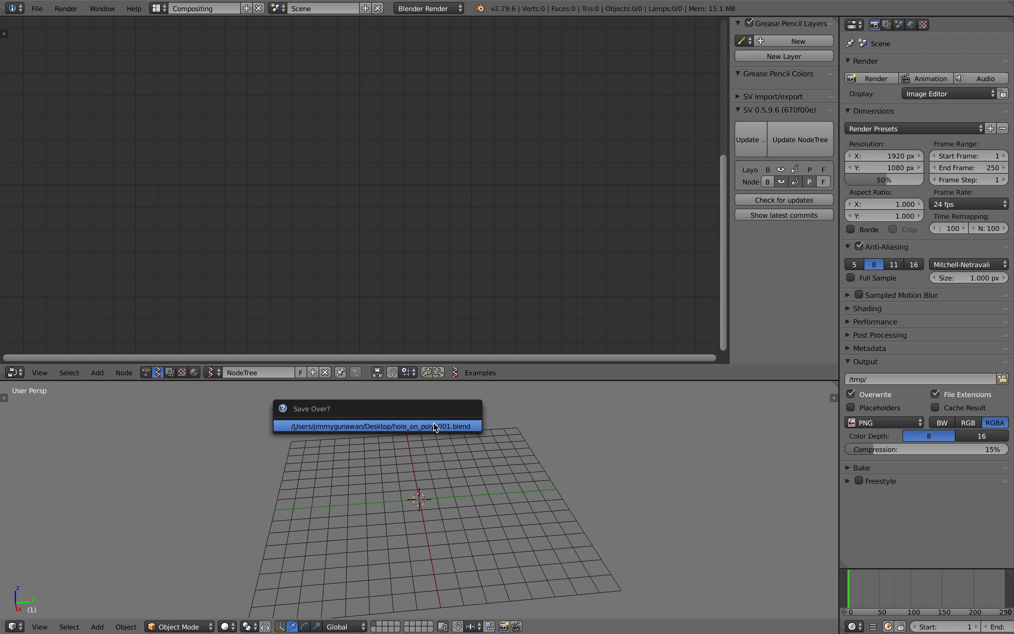
Add a Scripted Node Lite node to the empty node tree.
key("shift+a")
left_click(297, 199)
type("sc")
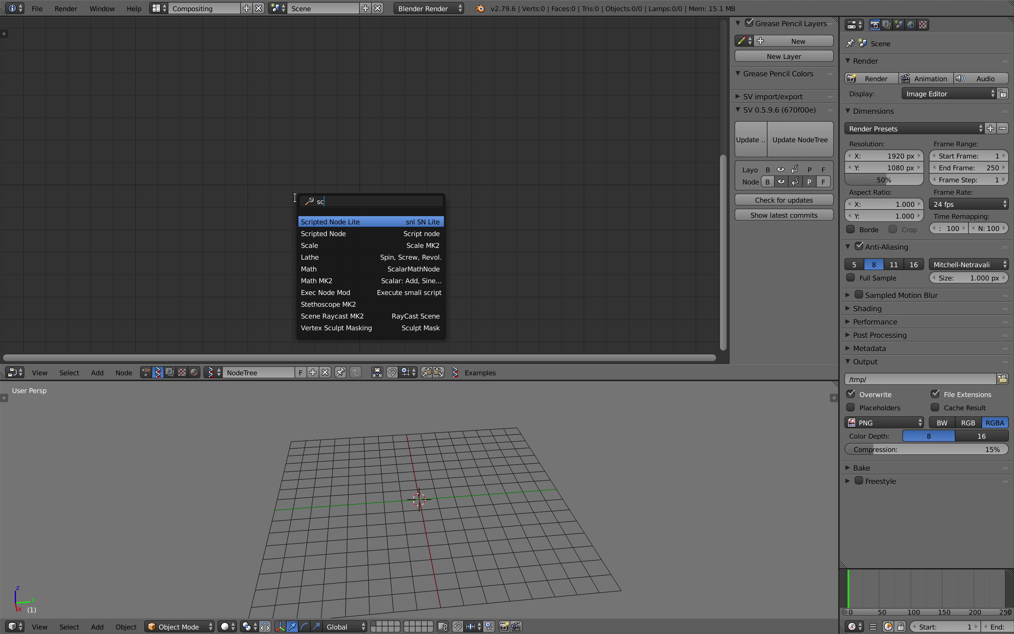
key("Return")
left_click(401, 144)
scroll(774, 227, "down", 2)
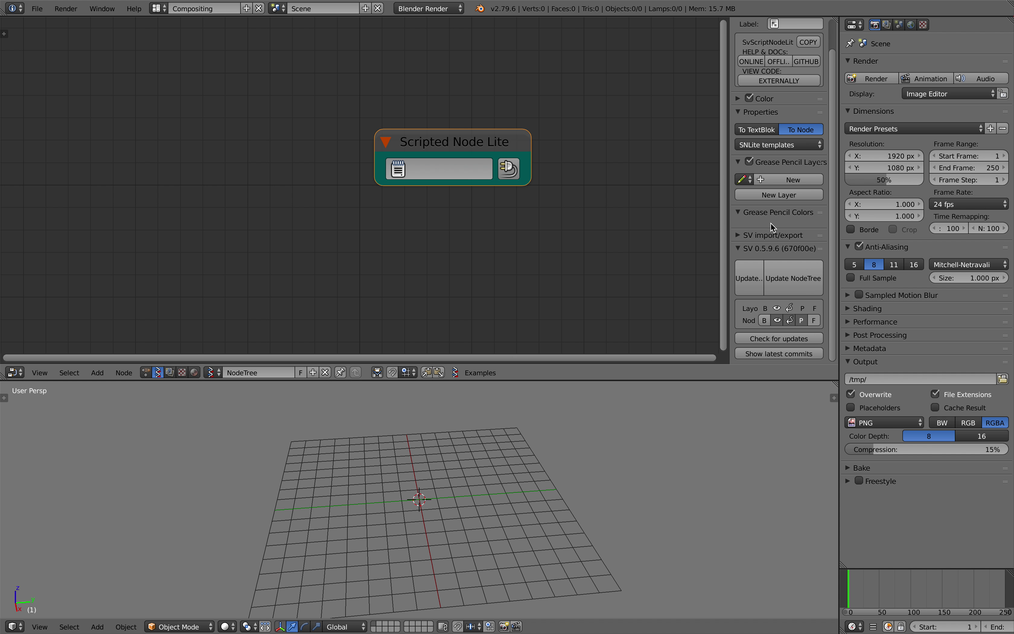
Load the Hole In Ordered Poligon Mk3 template into the scripted node and save the file.
left_click(761, 145)
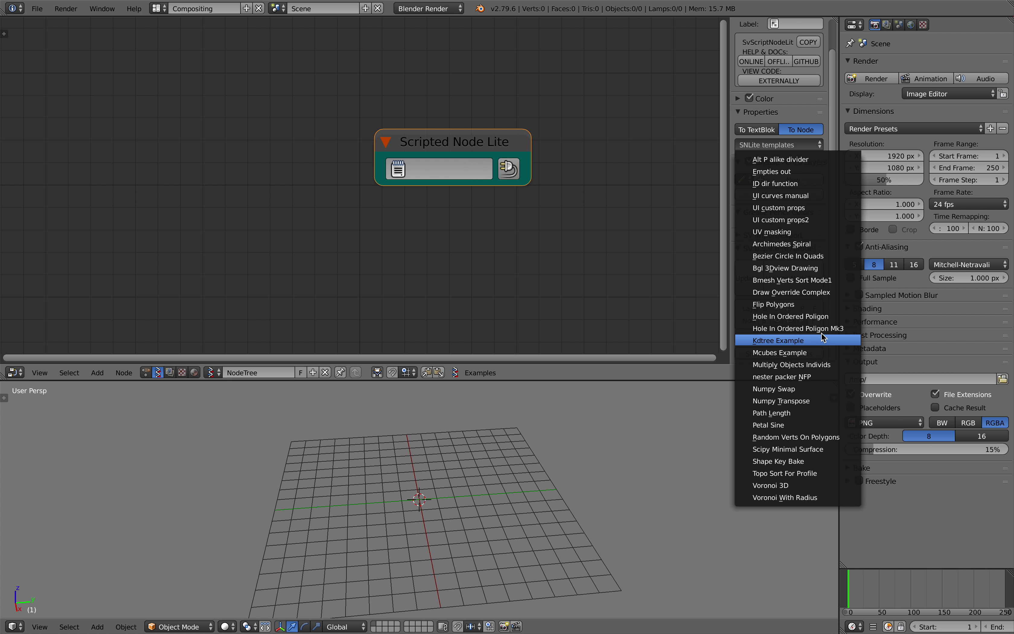
left_click(839, 333)
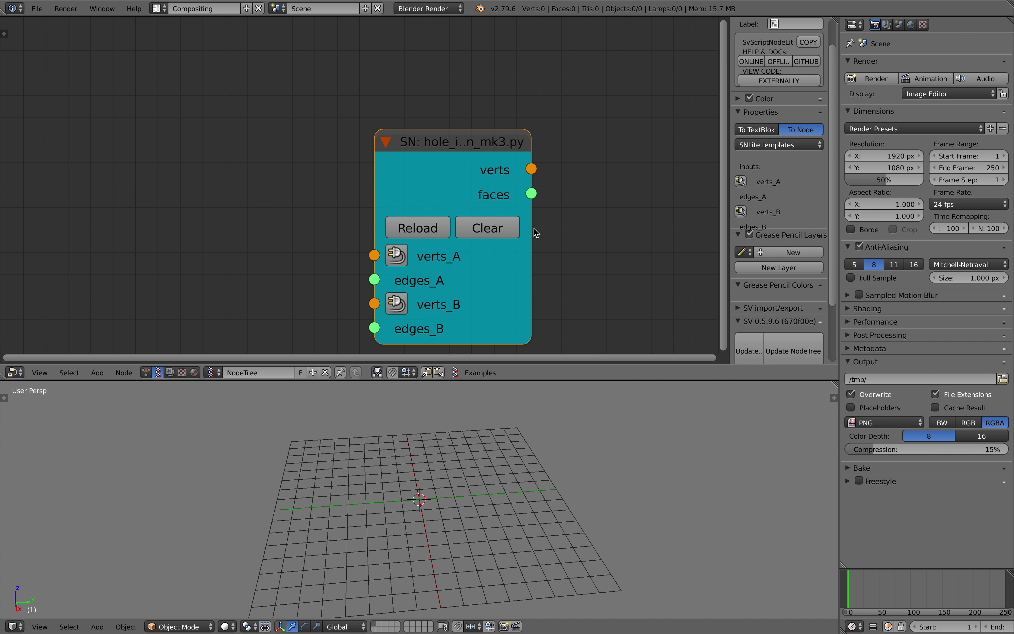
left_click_drag(415, 155, 432, 120)
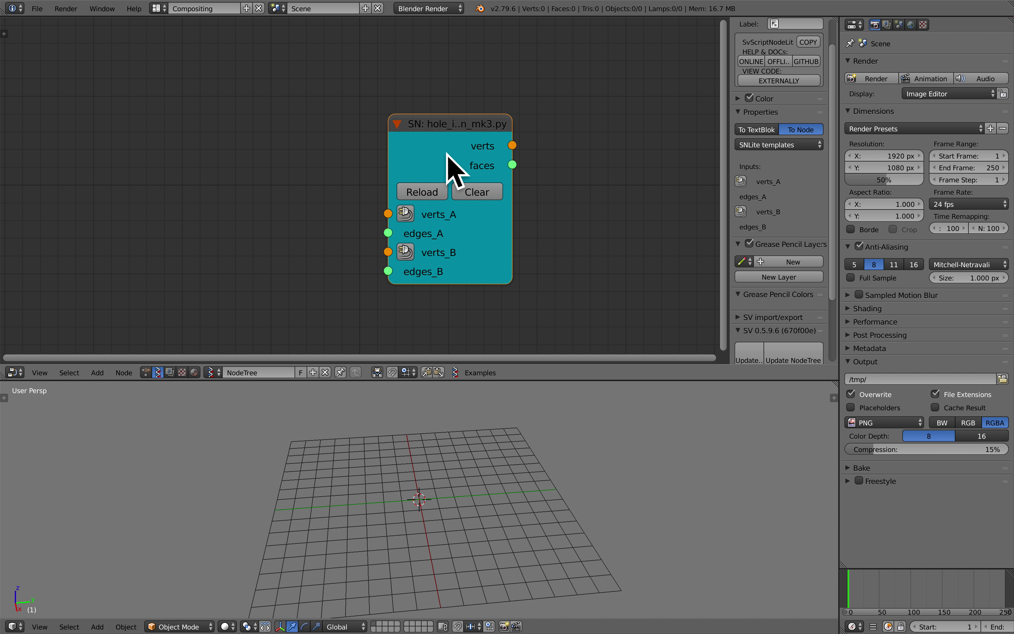
scroll(446, 153, "down", 3)
key("ctrl+s")
left_click(459, 177)
scroll(407, 184, "up", 2)
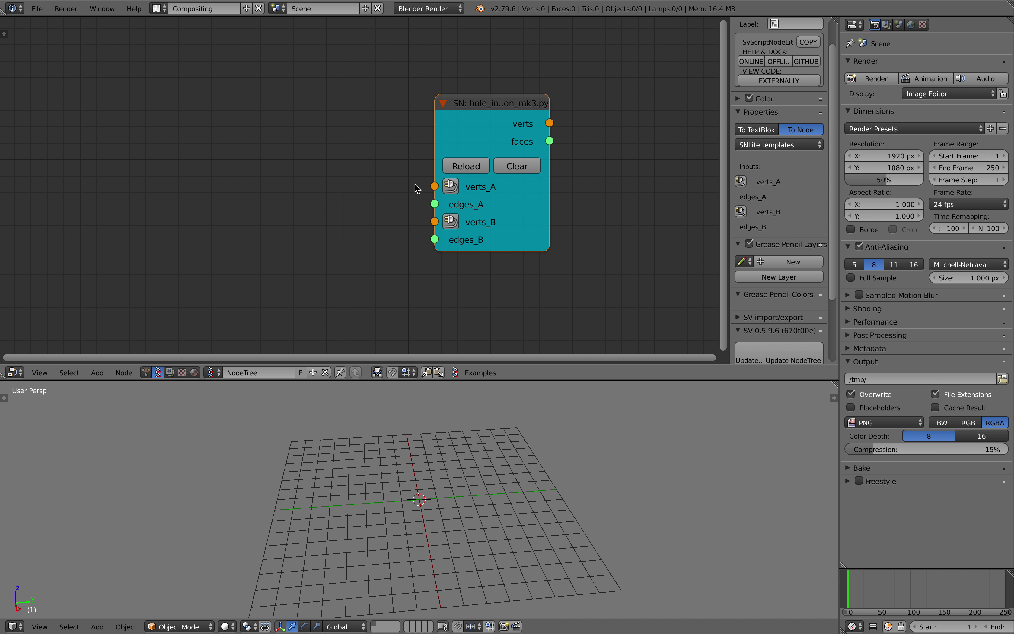
scroll(413, 191, "down", 3)
middle_click_drag(409, 193, 423, 177)
scroll(429, 173, "up", 3)
left_click_drag(458, 205, 384, 244)
left_click_drag(458, 222, 392, 264)
left_click_drag(457, 186, 413, 179)
Add a Cylinder node with 12 vertices on the input side of the scripted node and save the file.
scroll(312, 141, "down", 3)
middle_click_drag(238, 131, 262, 122)
key("shift+a")
left_click(157, 117)
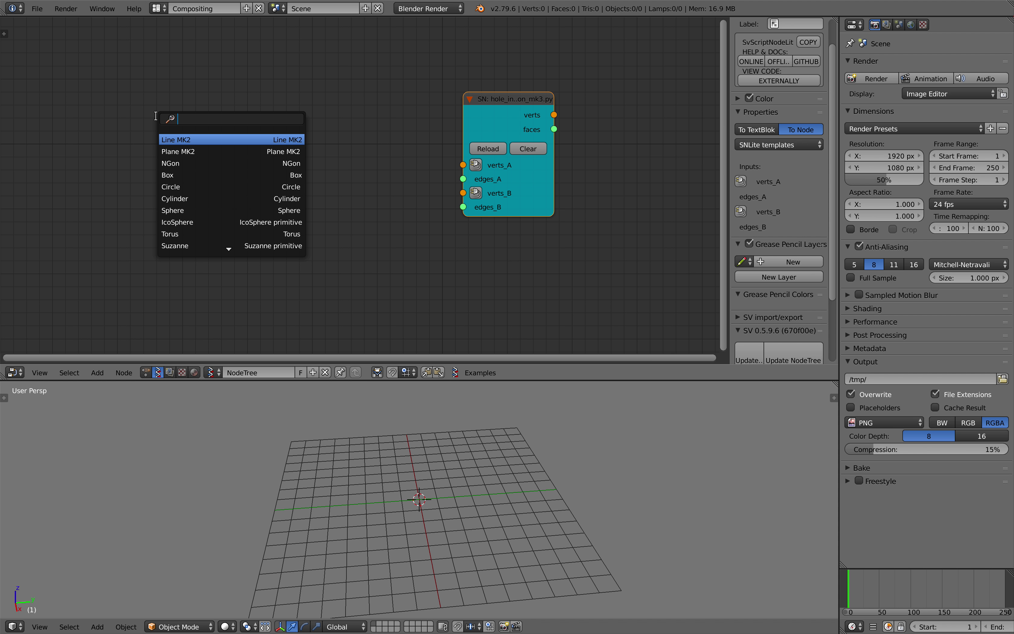
key("Return")
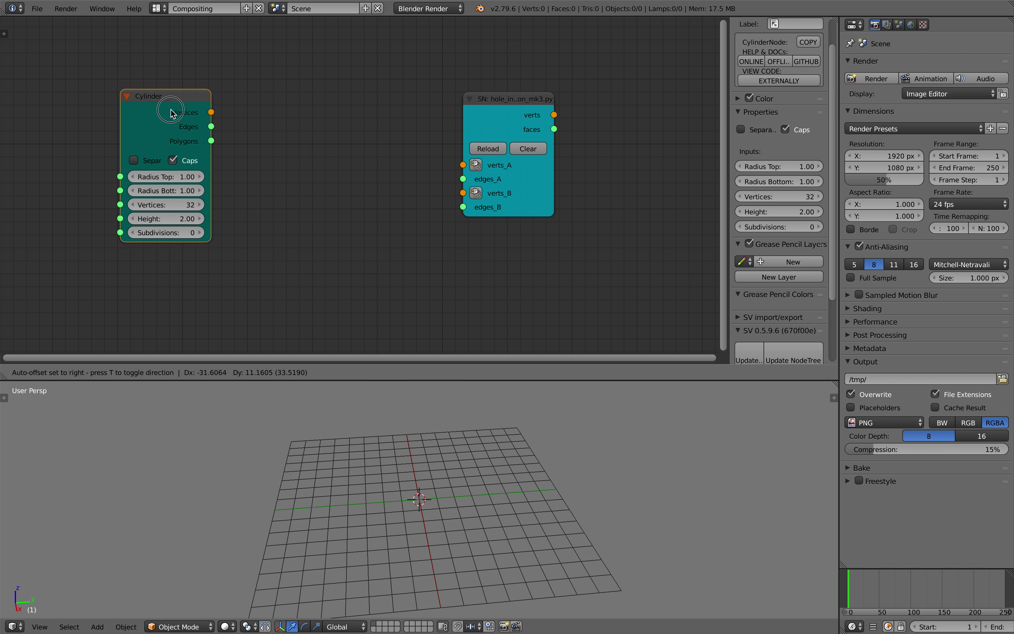
left_click(181, 151)
key("ctrl+s")
key("Return")
scroll(273, 117, "down", 1)
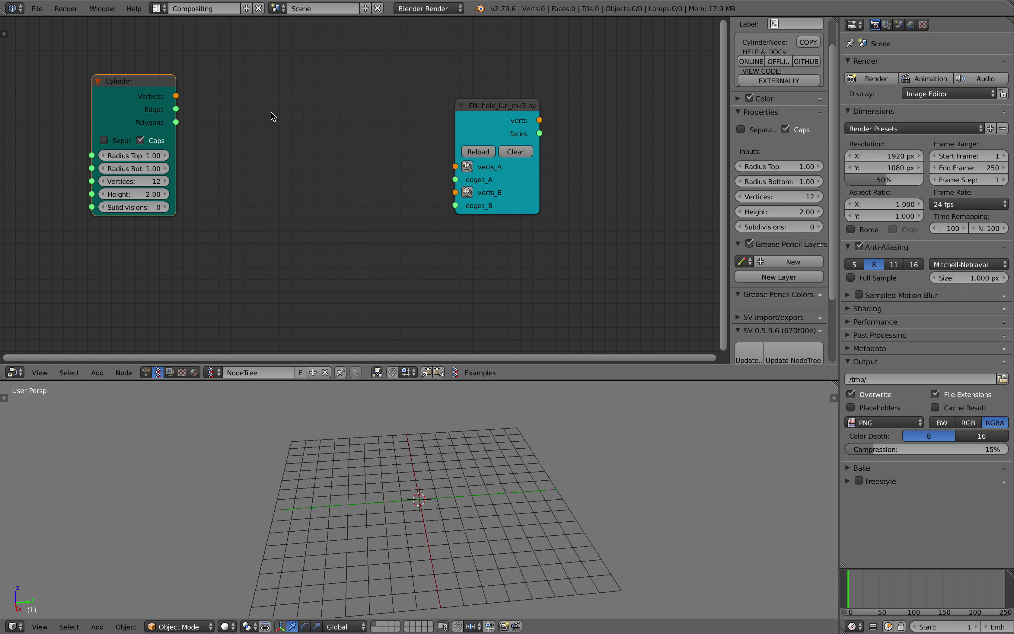
Add a Viewer Draw node on the output side of the scripted node and save the file.
middle_click_drag(595, 108, 560, 108)
key("alt+space")
type("vd")
key("Return")
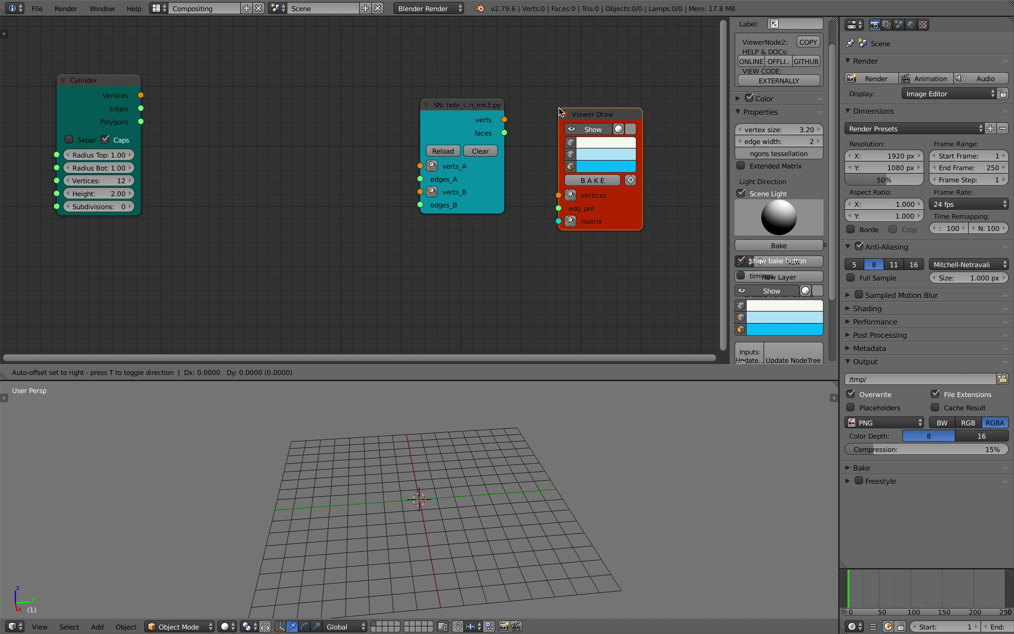
left_click(572, 89)
key("ctrl+s")
key("Return")
Move Viewer Draw between the other two nodes and link the Cylinder's Vertices and Polygons to its vertices and edg_pol inputs.
left_click_drag(584, 100, 316, 95)
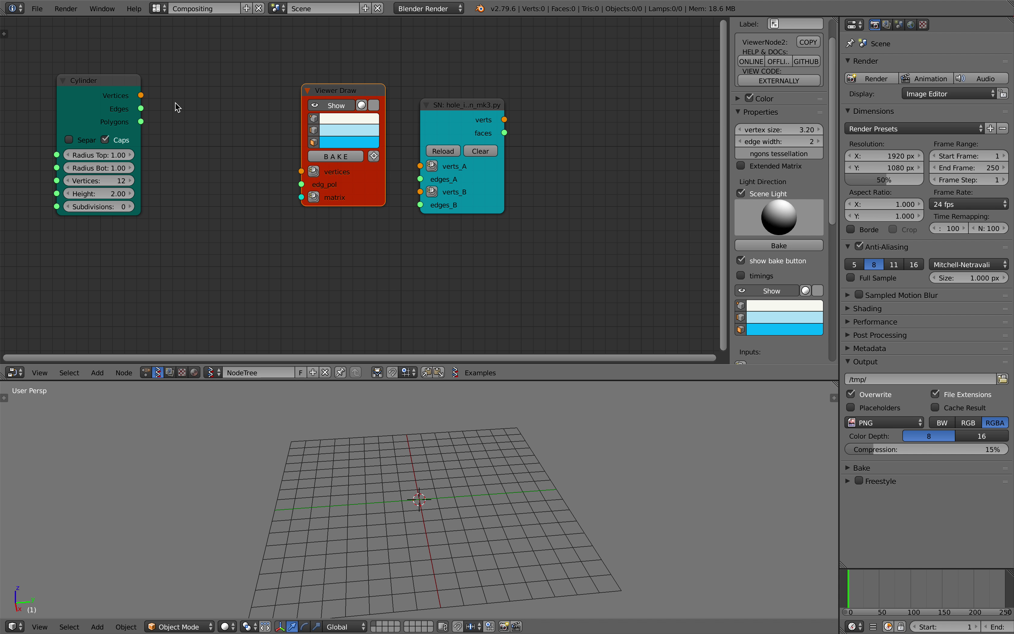
mouse_move(142, 96)
left_mouse_down()
mouse_move(297, 156)
mouse_move(301, 171)
mouse_move(141, 122)
left_mouse_up()
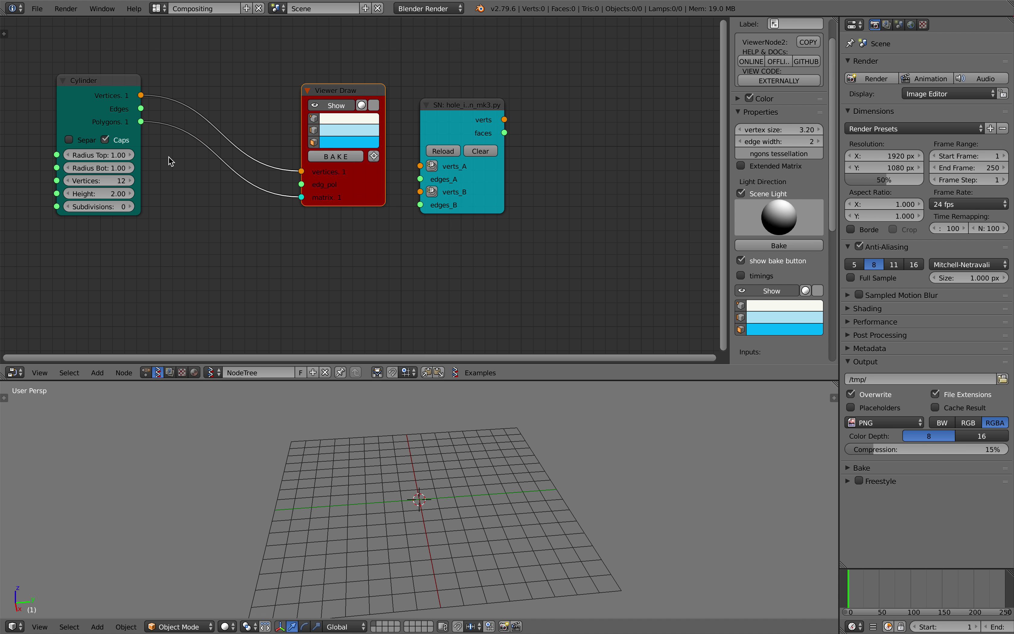
scroll(272, 247, "up", 1)
key("ctrl+s")
key("Return")
middle_click_drag(238, 204, 282, 211)
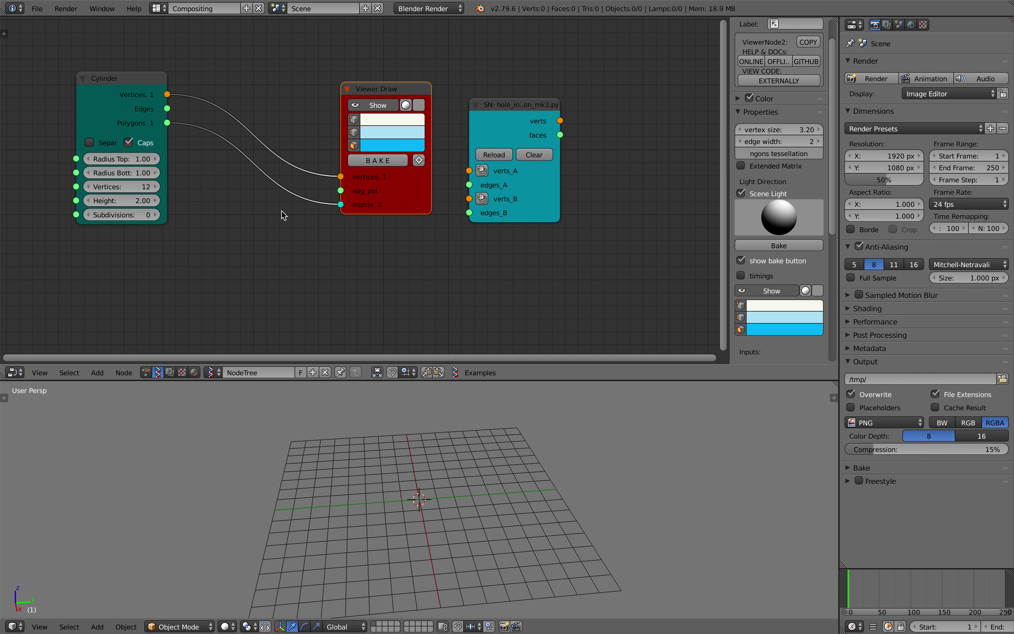
left_click_drag(347, 200, 343, 204)
left_click_drag(336, 208, 337, 195)
Set the Cylinder node's vertices to 8 and save the file.
scroll(367, 457, "up", 2)
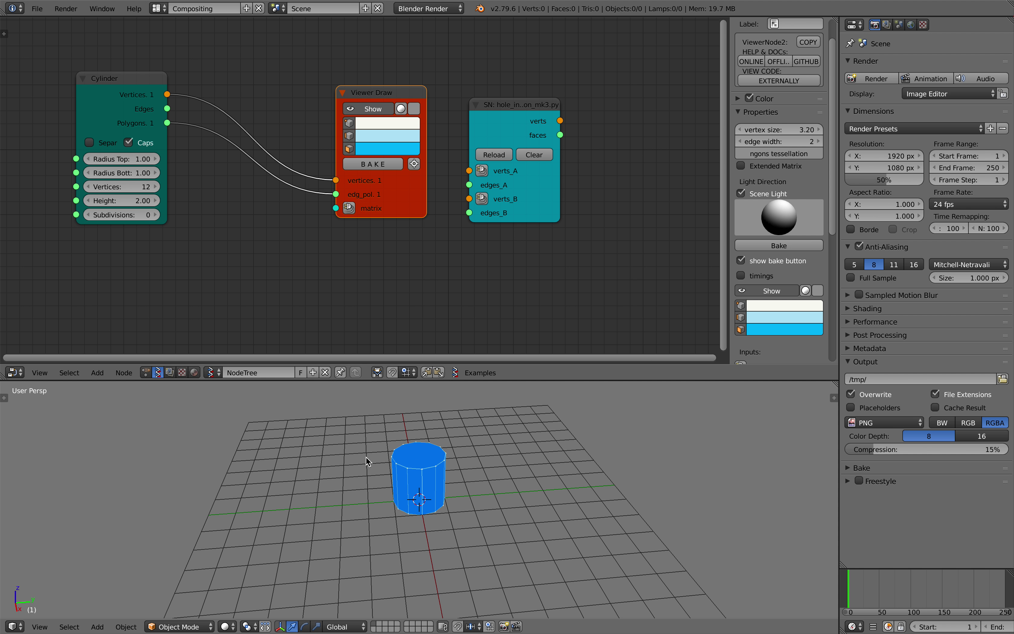
middle_click_drag(344, 472, 367, 453)
scroll(368, 457, "up", 2)
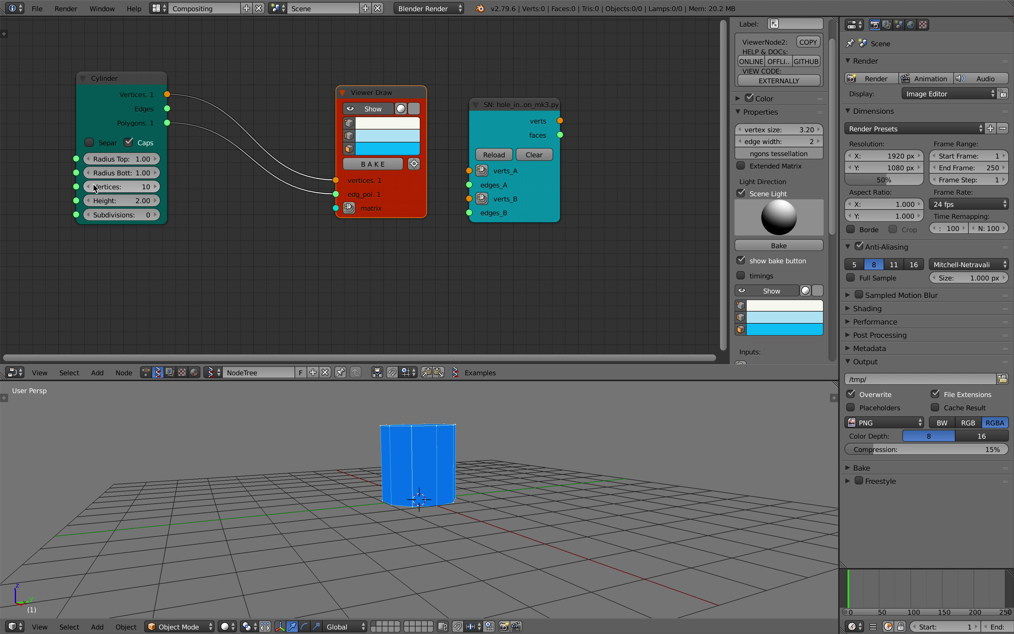
key("ctrl+s")
mouse_move(302, 440)
middle_mouse_down()
mouse_move(373, 496)
mouse_move(404, 502)
mouse_move(387, 443)
mouse_move(321, 616)
mouse_move(317, 464)
middle_mouse_up()
left_click(373, 496)
key("ctrl+s")
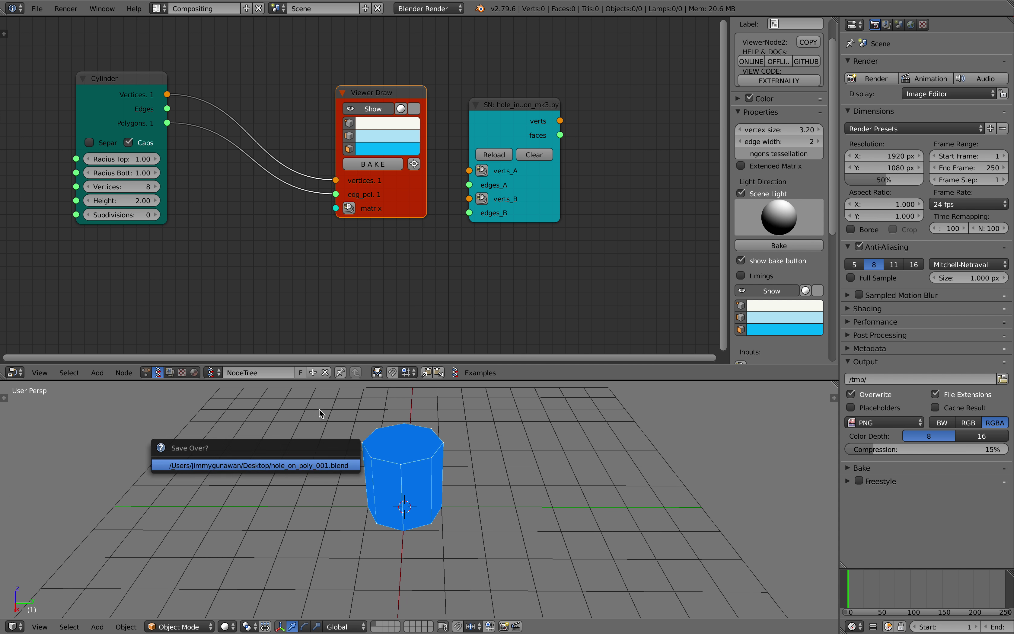
left_click(317, 465)
Move the Viewer Draw node beyond the scripted node and shift the scripted node down to clear the links.
scroll(378, 206, "down", 5)
middle_click_drag(377, 206, 378, 229)
mouse_move(379, 226)
left_mouse_down()
mouse_move(522, 92)
mouse_move(604, 149)
left_mouse_up()
scroll(490, 175, "up", 2)
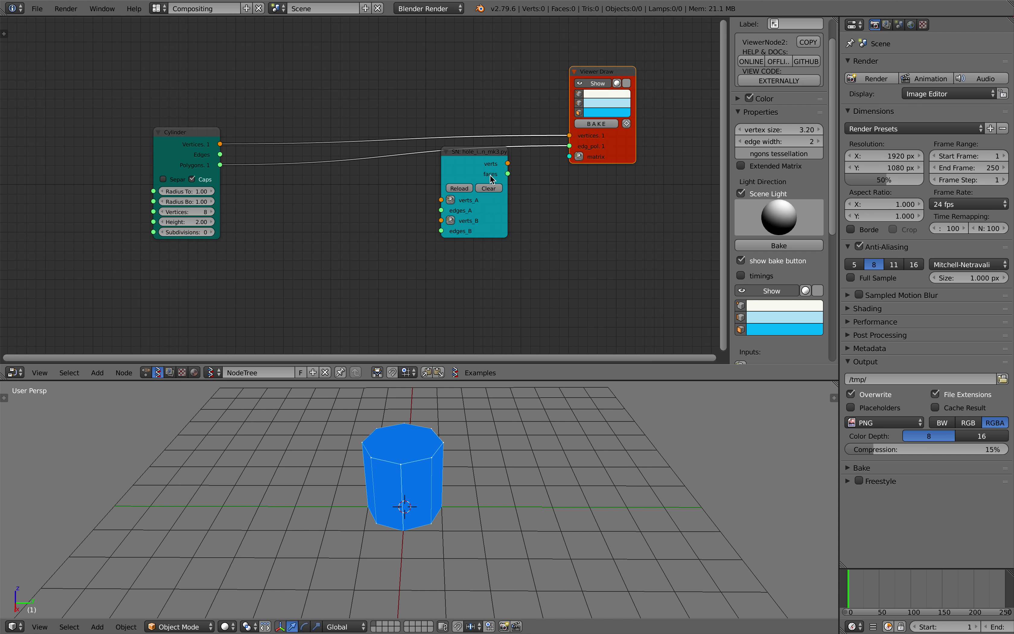
left_click_drag(501, 218, 518, 238)
middle_click_drag(285, 152, 277, 163)
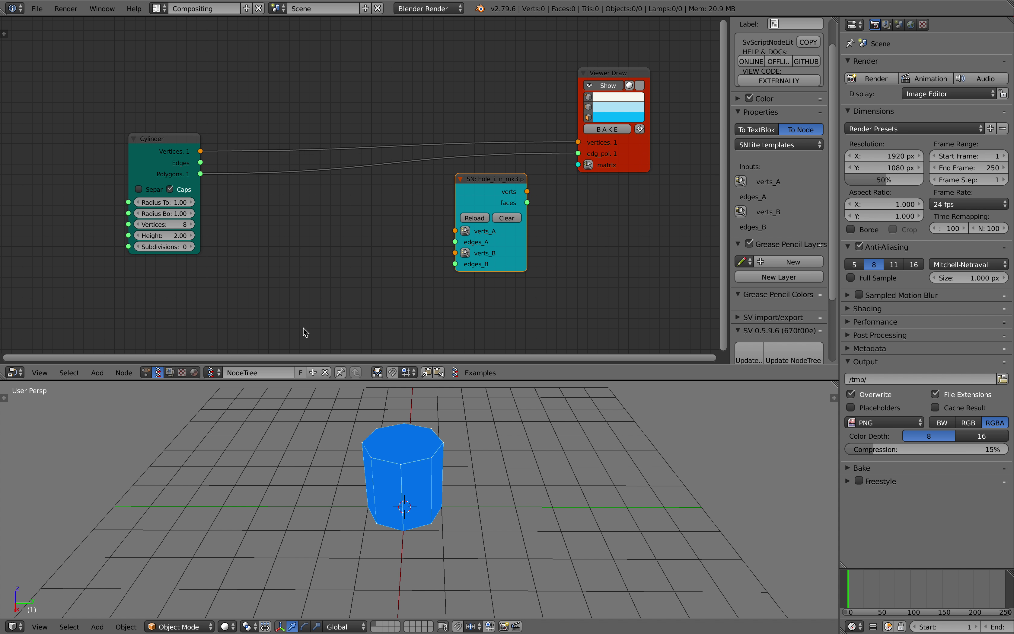
Add a Polygon Boom node above the links between the Cylinder and scripted nodes.
key("shift+a")
left_click(310, 76)
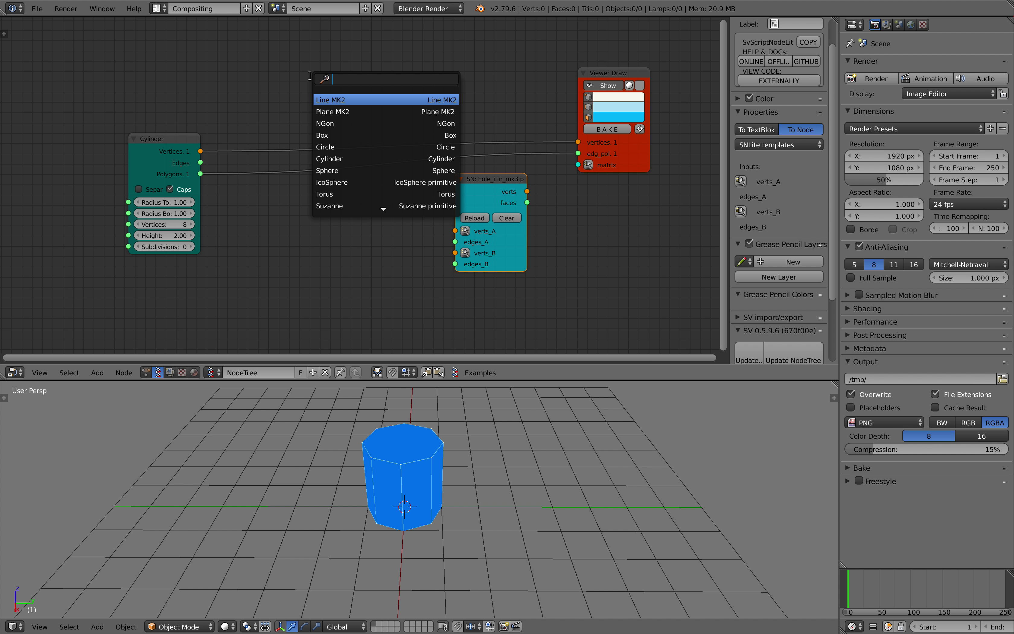
type("polygon")
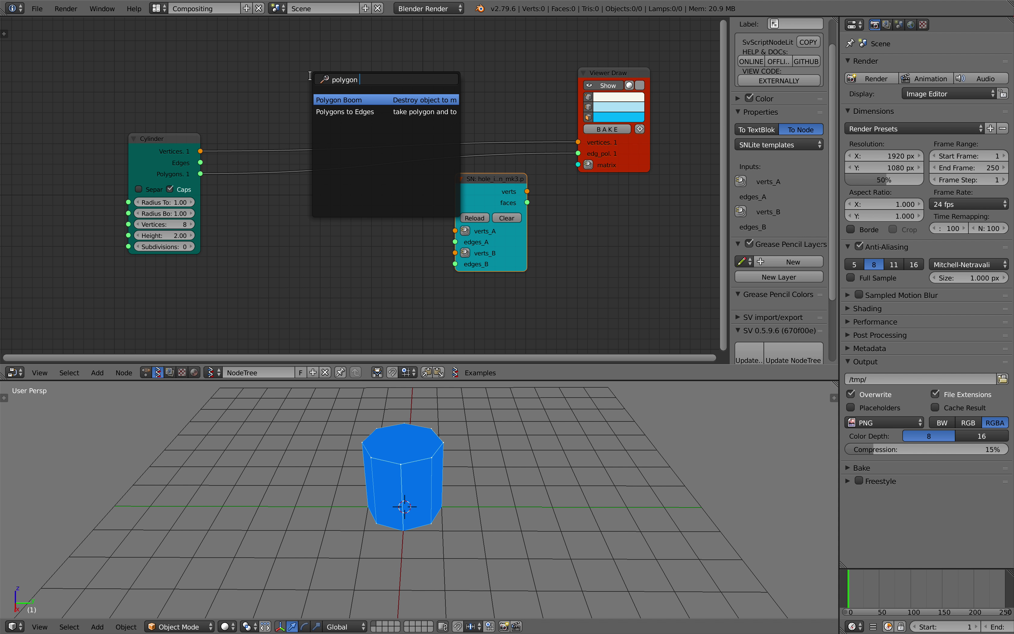
key("Return")
left_click(315, 78)
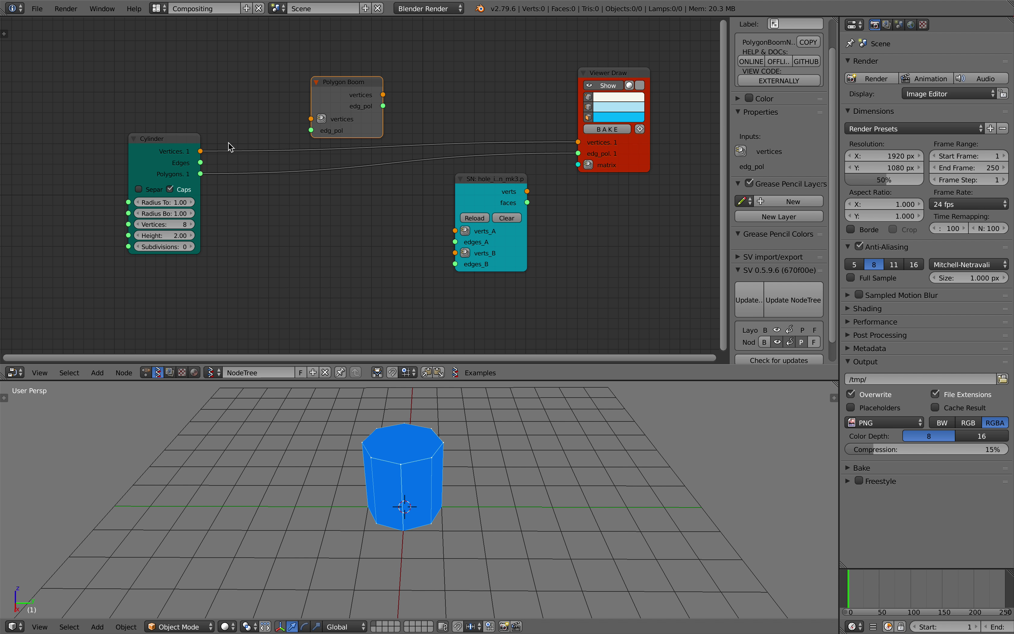
Link the Cylinder's Vertices and Polygons into Polygon Boom, and its vertices and edg_pol outputs into verts_A and edges_A of the scripted node.
left_click_drag(201, 151, 200, 173)
left_click_drag(383, 95, 419, 196)
left_click_drag(458, 230, 456, 231)
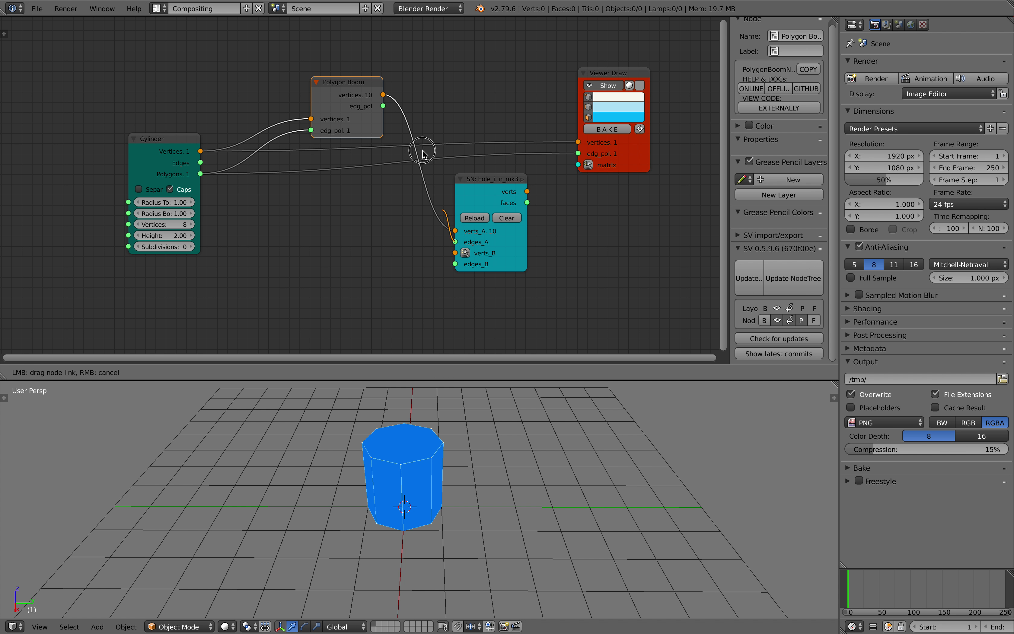
left_click_drag(386, 107, 385, 107)
left_click_drag(351, 93, 338, 92)
key("ctrl+s")
left_click(337, 93)
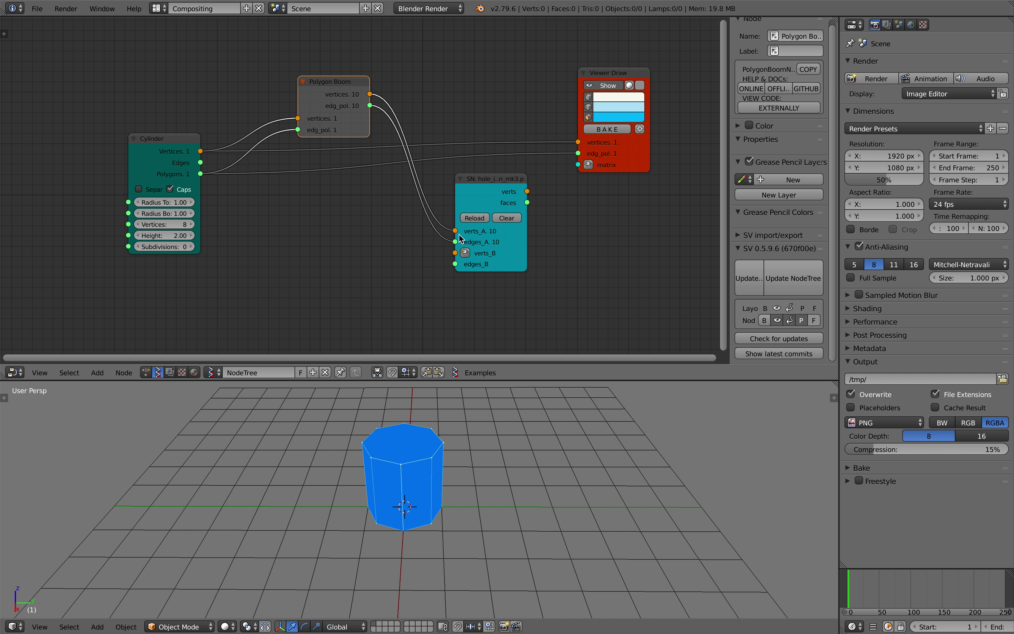
Move the Cylinder node farther from the other nodes to make room and save the file.
scroll(377, 195, "down", 2)
middle_click_drag(234, 179, 304, 138)
left_click_drag(247, 114, 118, 130)
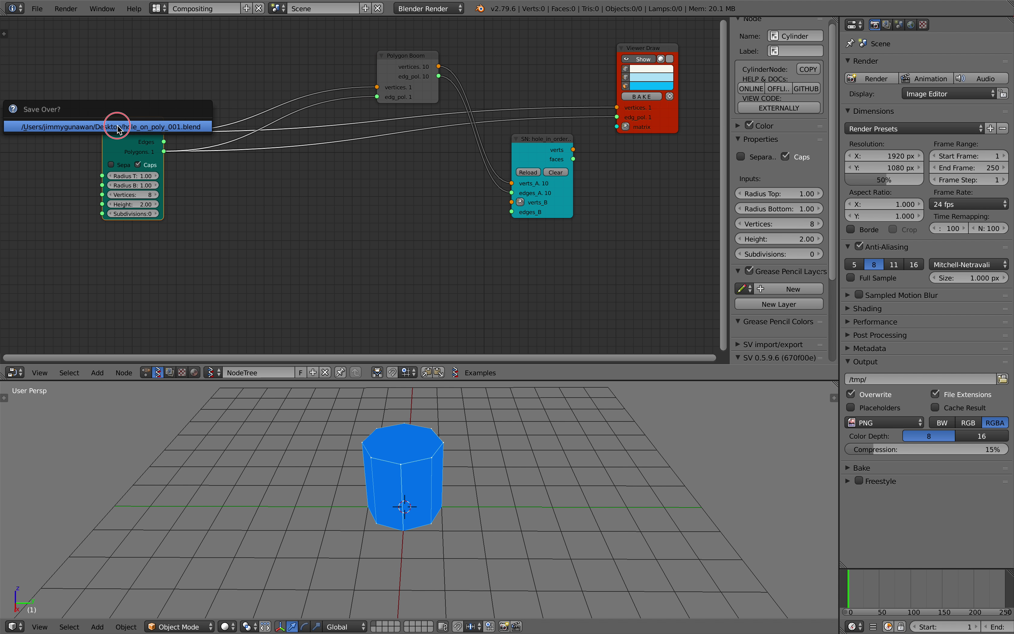
middle_click_drag(398, 461, 341, 503)
middle_click_drag(224, 196, 227, 179)
scroll(227, 180, "up", 1)
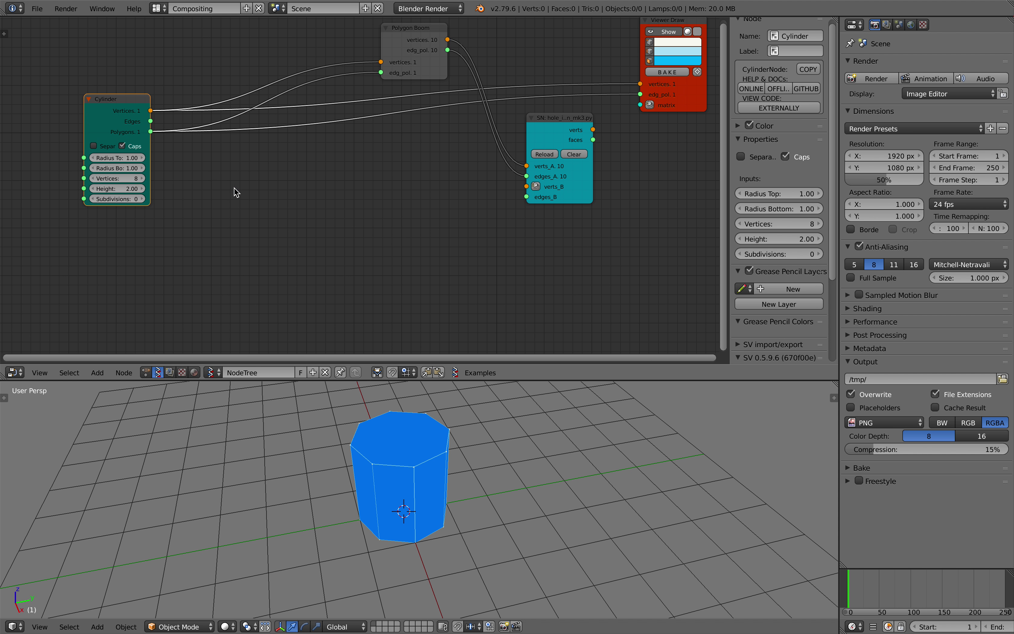
Add a Centers polygons 3 node fed by the Cylinder's Vertices and Polygons, and link its Centers output to edges_B.
key("shift+a")
left_click(233, 189)
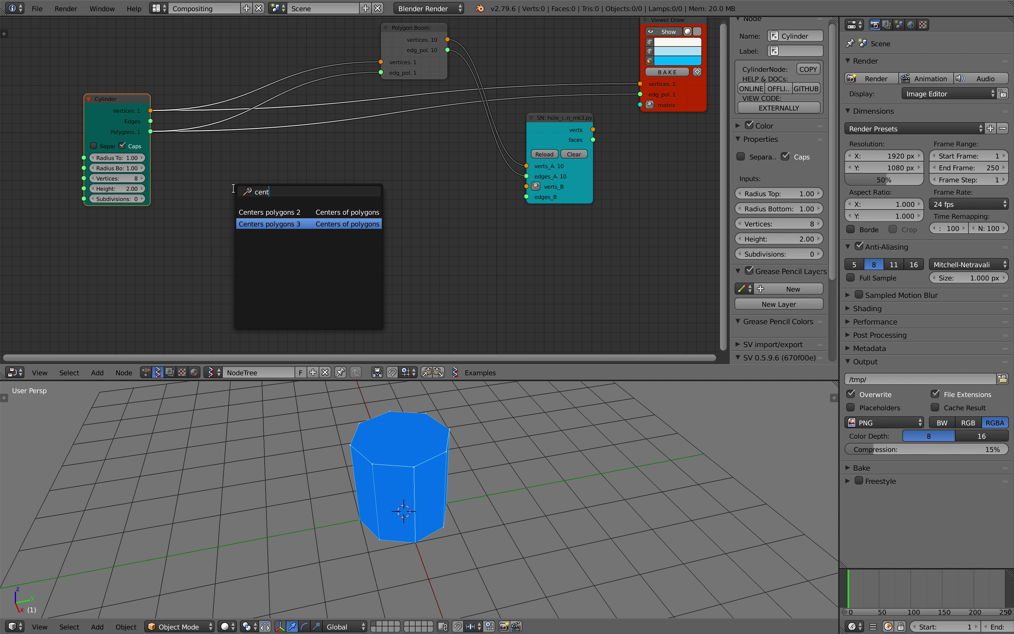
key("Return")
left_click_drag(159, 114, 209, 219)
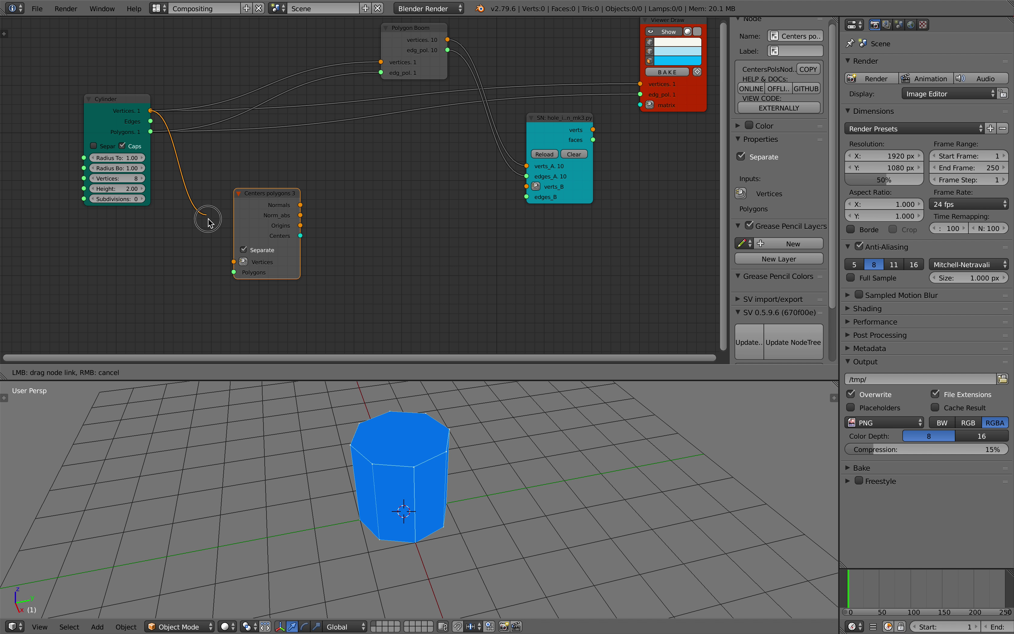
left_click_drag(235, 261, 234, 261)
left_click_drag(150, 132, 234, 272)
left_click_drag(294, 249, 369, 213)
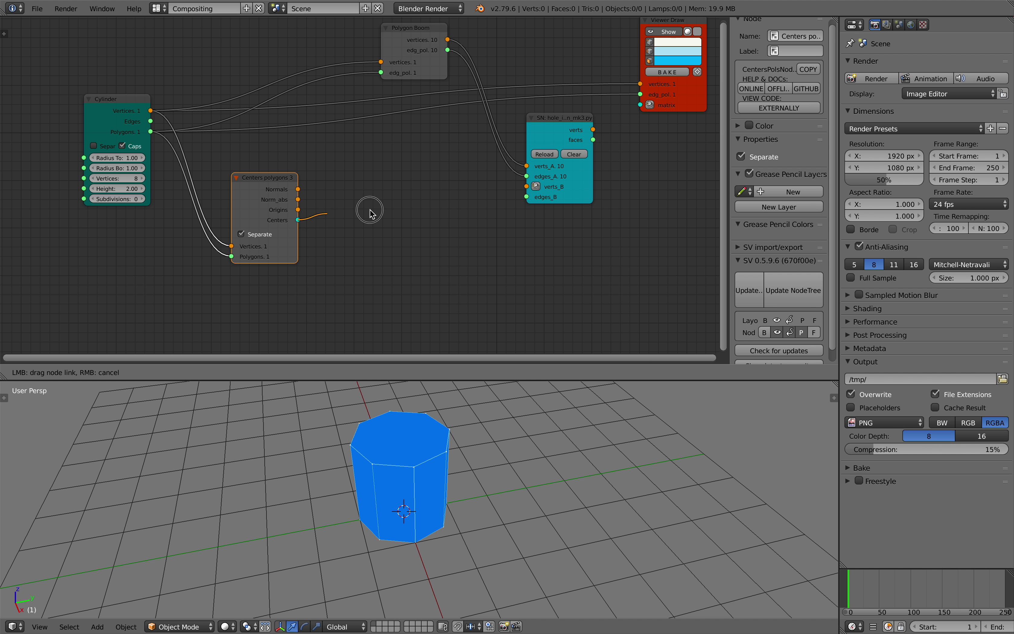
left_click_drag(527, 200, 526, 197)
Add a Circle node below the scripted node and link its Vertices output to verts_B.
key("alt+space")
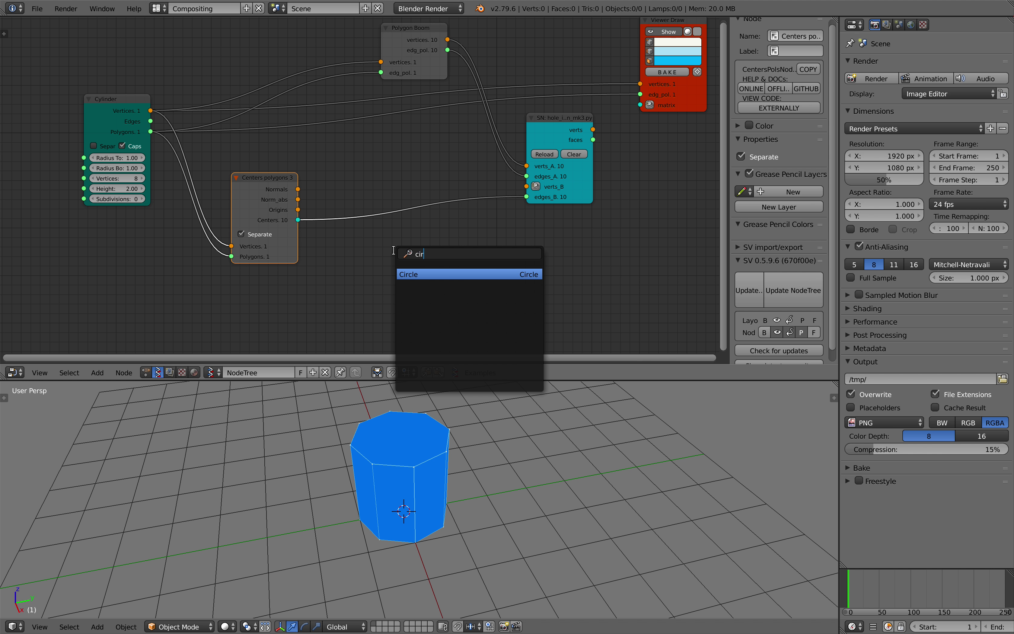
key("Return")
left_click(407, 265)
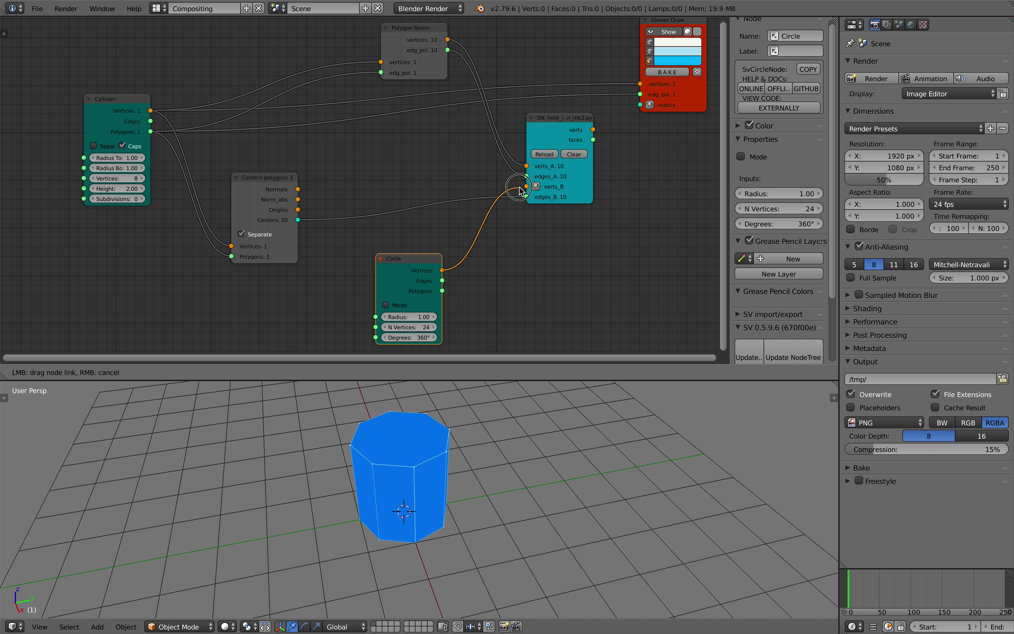
left_click_drag(524, 190, 526, 188)
middle_click_drag(494, 249, 492, 225)
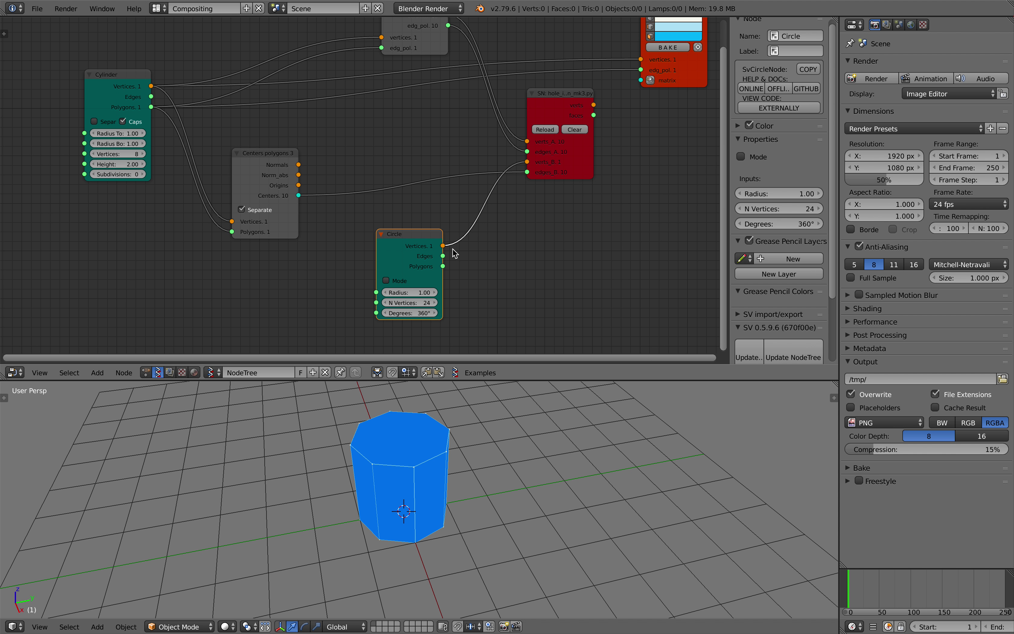
left_click_drag(417, 243, 382, 242)
Disconnect the Centers link from edges_B on the scripted node and save over the file.
left_click_drag(526, 173, 455, 187)
key("ctrl+s")
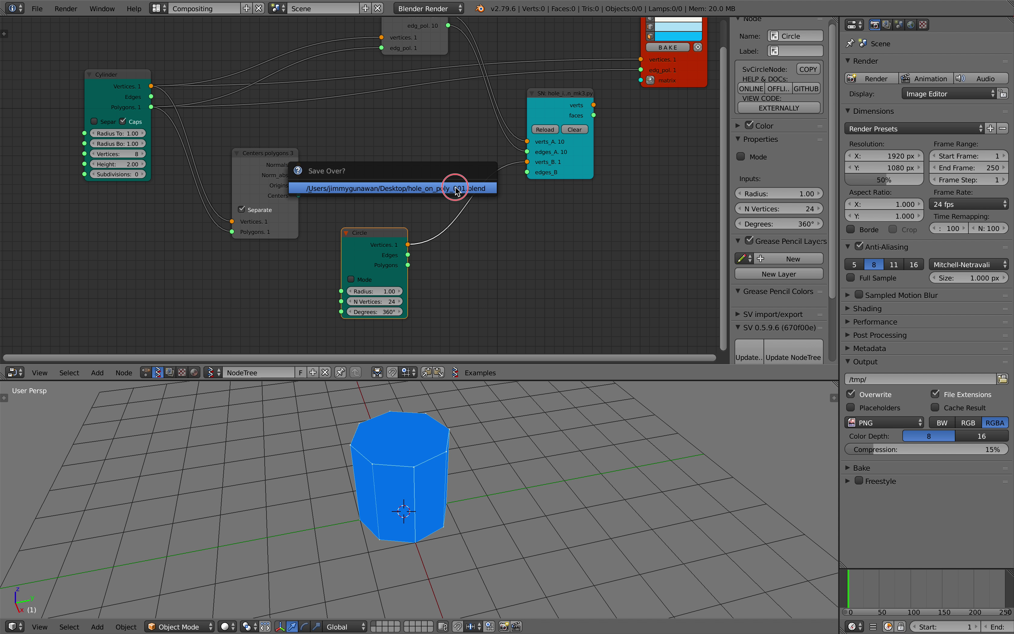
left_click(456, 188)
Add a Matrix Apply node and link the Centers output of Centers polygons 3 to its Matrices input.
key("alt+space")
type("appl")
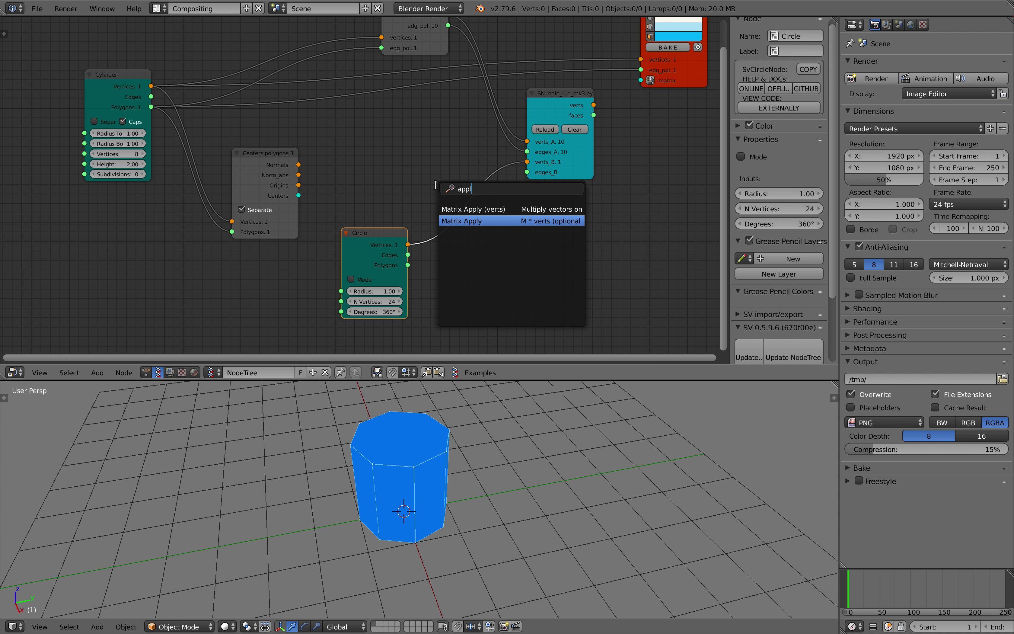
key("Return")
left_click(352, 166)
left_click_drag(299, 195, 372, 206)
Rearrange the nodes so Matrix Apply sits below the scripted node and Centers polygons 3 sits below the Circle.
left_click_drag(389, 131, 491, 275)
left_click_drag(278, 210, 275, 378)
middle_click_drag(326, 307, 334, 257)
left_click_drag(387, 195, 292, 172)
Detach Viewer Draw from the Cylinder, place it beside Matrix Apply, and feed it Matrix Apply's Vertices and Faces outputs.
middle_click_drag(352, 168, 269, 228)
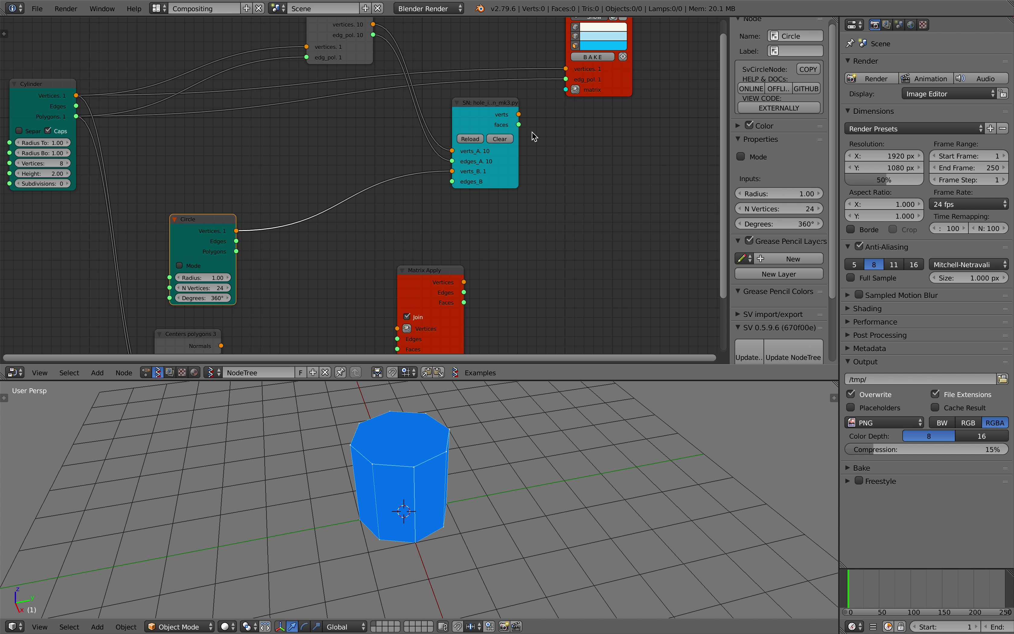
left_click_drag(623, 77, 648, 253, "alt")
middle_click_drag(504, 287, 500, 207)
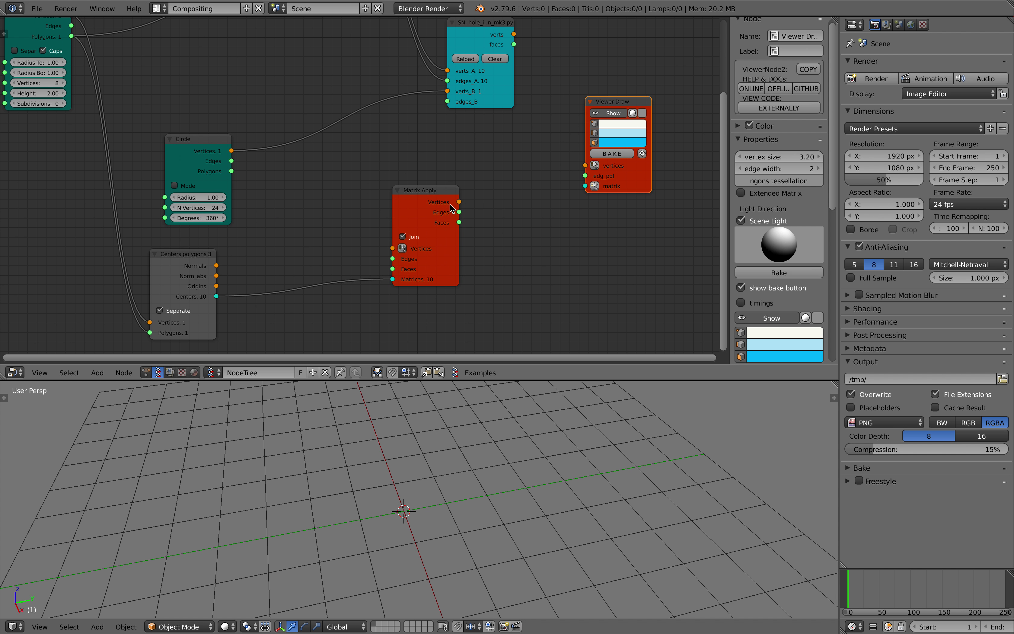
left_click_drag(460, 201, 591, 166)
left_click_drag(597, 172, 493, 242)
Link the Circle's Vertices and Polygons to Matrix Apply's Vertices and Faces inputs and move Matrix Apply closer to the Circle.
left_click_drag(232, 150, 333, 228)
left_click_drag(236, 171, 233, 171)
middle_click_drag(449, 402, 470, 448)
left_click_drag(416, 193, 389, 184)
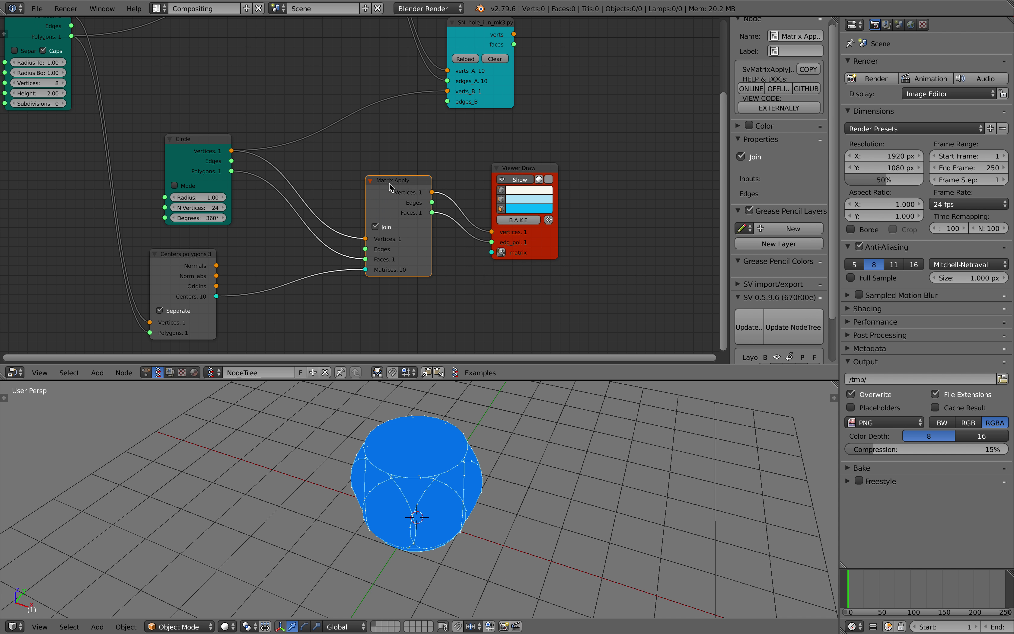
Save over the file and set the Circle node's radius to 0.30.
middle_click_drag(268, 252, 318, 241)
key("ctrl+s")
left_click(315, 240)
left_click_drag(257, 186, 222, 187)
middle_click_drag(453, 453, 473, 445)
Add a Range Float node between the Cylinder and Circle nodes and save over the file.
middle_click_drag(110, 195, 216, 177)
key("shift+a")
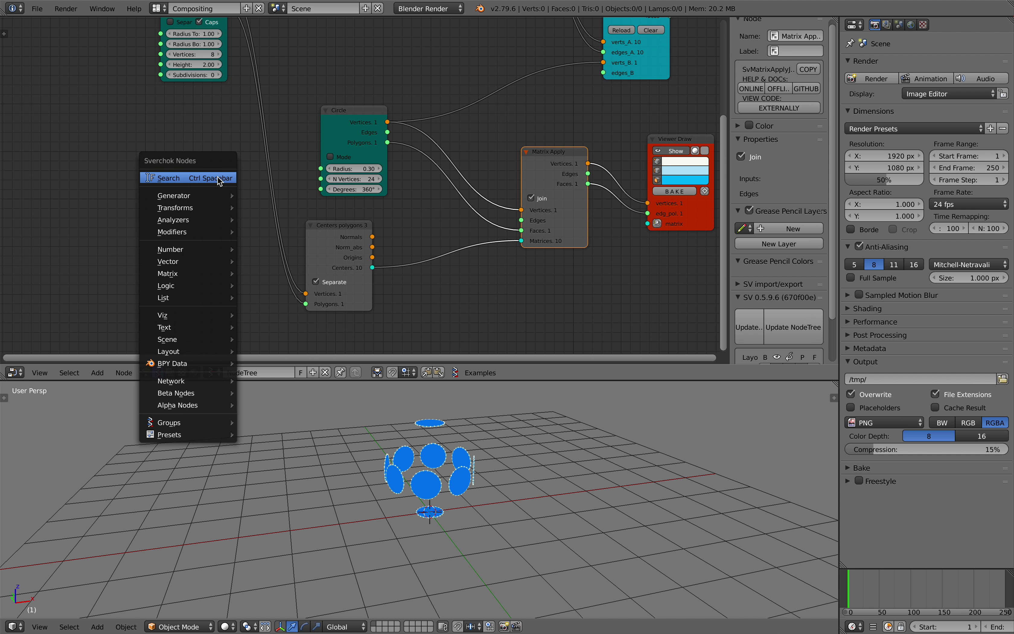
left_click(217, 177)
type("range f")
key("Return")
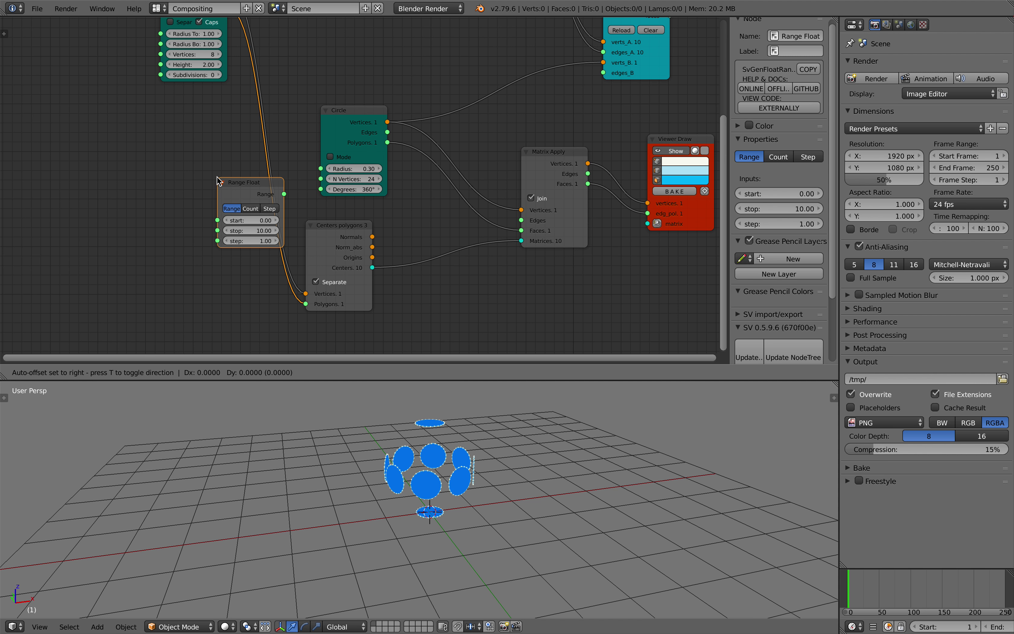
left_click(179, 163)
key("ctrl+s")
left_click(181, 163)
Move the Cylinder node farther away from the Range Float node to make room and save the file.
scroll(205, 177, "down", 3)
middle_click_drag(205, 178, 248, 199)
left_click_drag(219, 51, 53, 88)
key("ctrl+s")
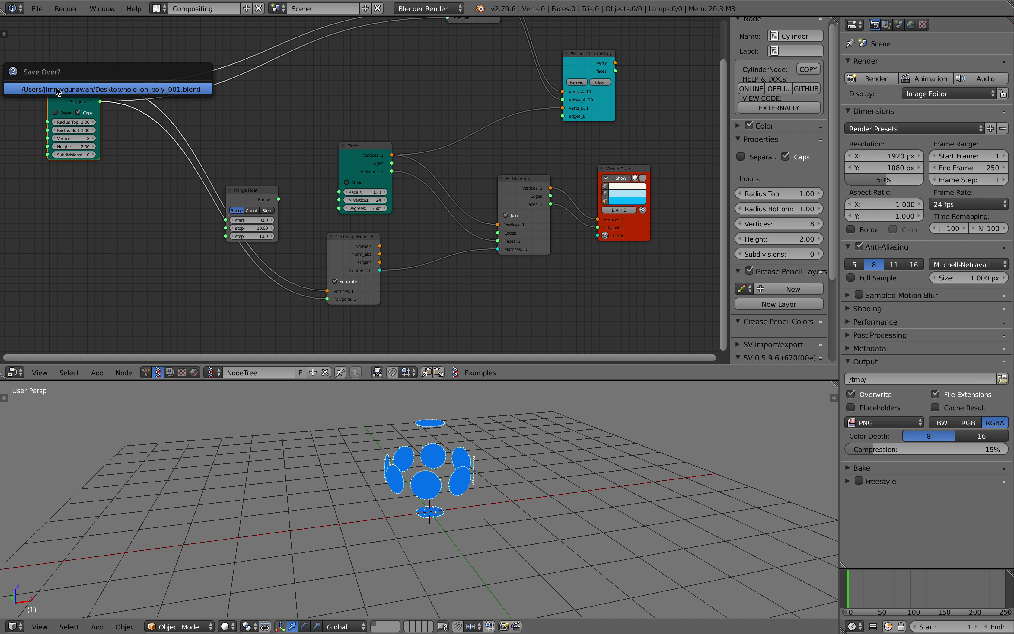
left_click(55, 89)
Raise the Range Float node slightly, switch it to Count mode and save the file.
left_click_drag(252, 195, 264, 160)
scroll(243, 163, "up", 3)
middle_click_drag(236, 166, 284, 166)
left_click(283, 173)
key("ctrl+s")
left_click(283, 173)
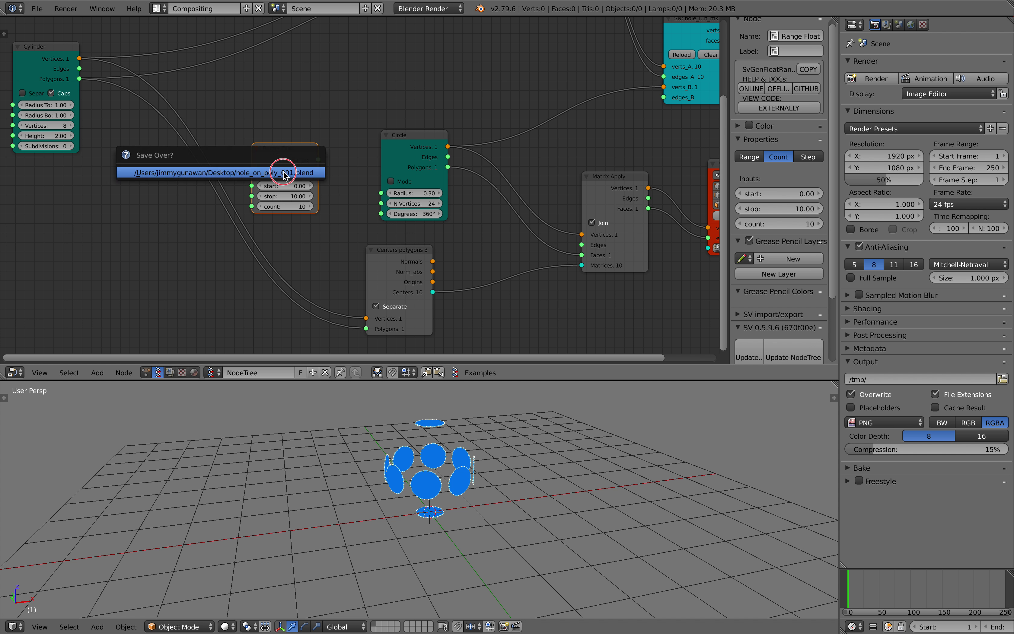
Add a List Length node between the Cylinder and Range Float nodes and save the file.
middle_click_drag(98, 123, 153, 125)
key("shift+a")
left_click(167, 181)
type("list len")
key("Return")
left_click(168, 181)
key("ctrl+s")
left_click(169, 181)
Link the Cylinder's Polygons to List Length's Data and its Length output to Range Float's count, saving the file.
left_click_drag(134, 81, 179, 224)
left_click_drag(235, 197, 317, 209)
key("ctrl+s")
left_click(329, 203)
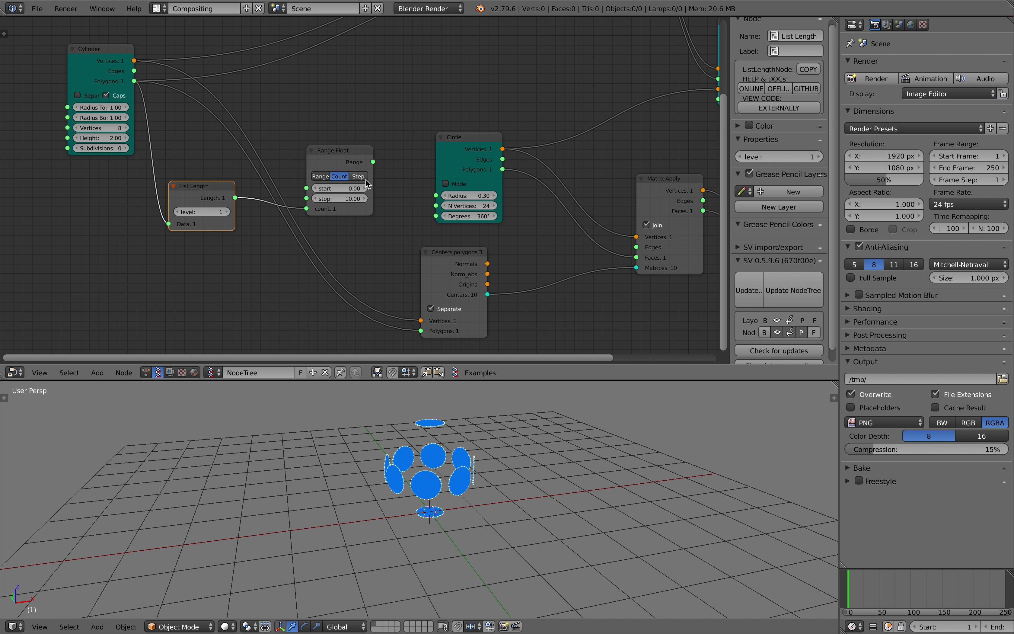
Set the Range Float's start to 0.18 and stop to 1.00, saving the file.
key("Return")
key("ctrl+s")
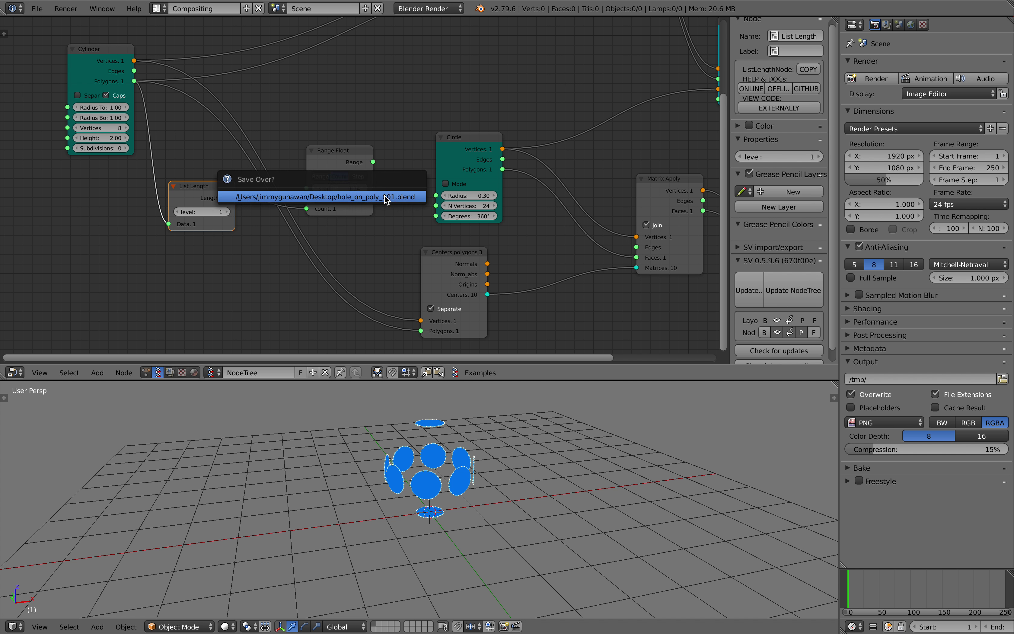
left_click(382, 195)
left_click_drag(340, 188, 324, 188)
key("ctrl+s")
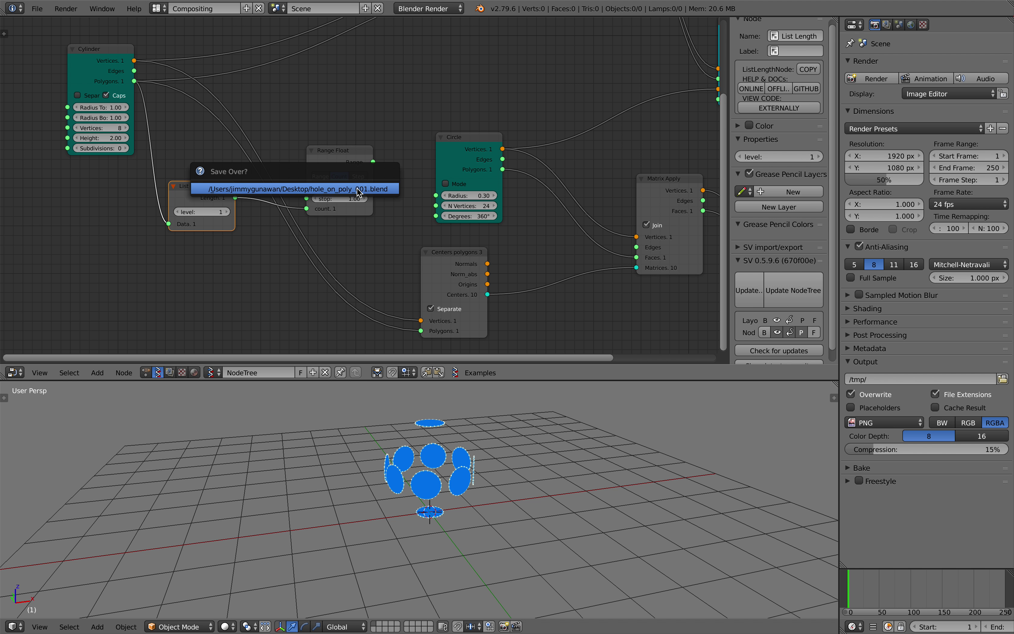
left_click(373, 188)
Link the Range Float's Range output to the Circle's Radius and lower the stop value to 0.39.
left_click_drag(373, 162, 406, 187)
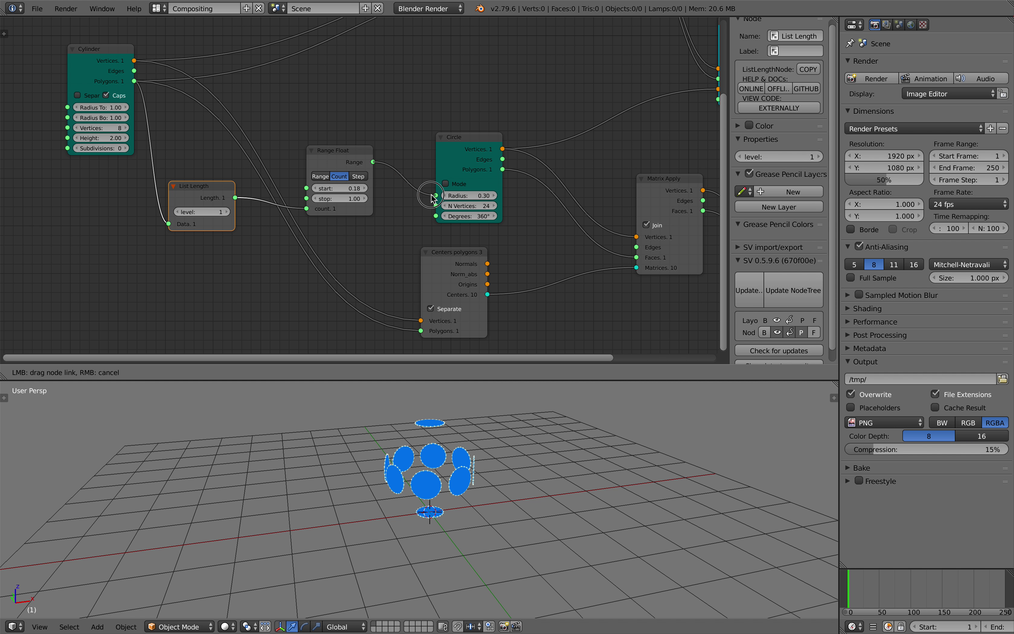
left_click_drag(431, 197, 436, 195)
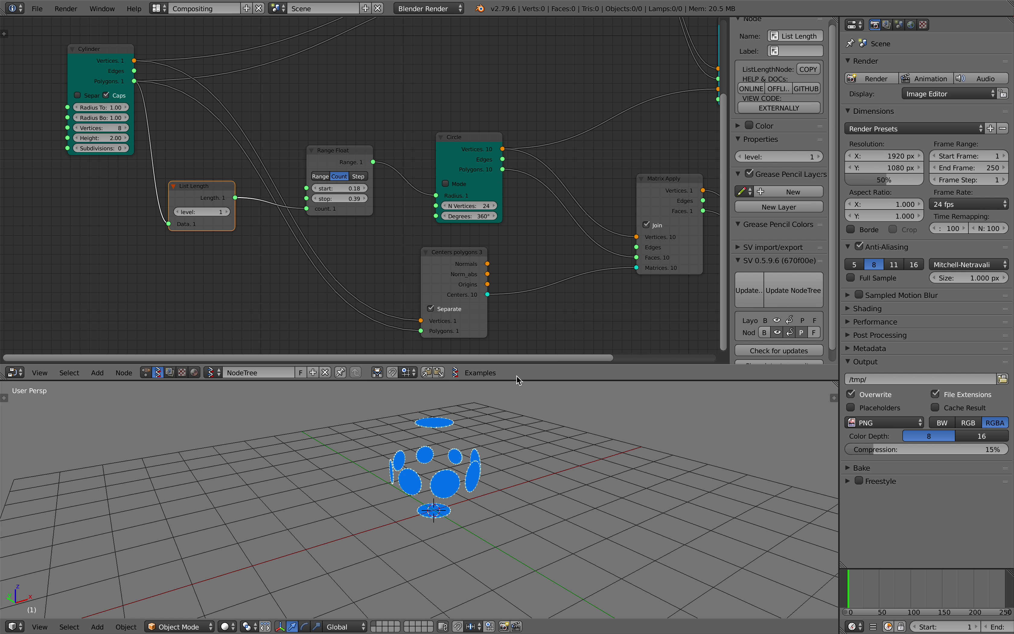
mouse_move(524, 403)
middle_mouse_down()
mouse_move(511, 430)
mouse_move(518, 459)
mouse_move(530, 411)
middle_mouse_up()
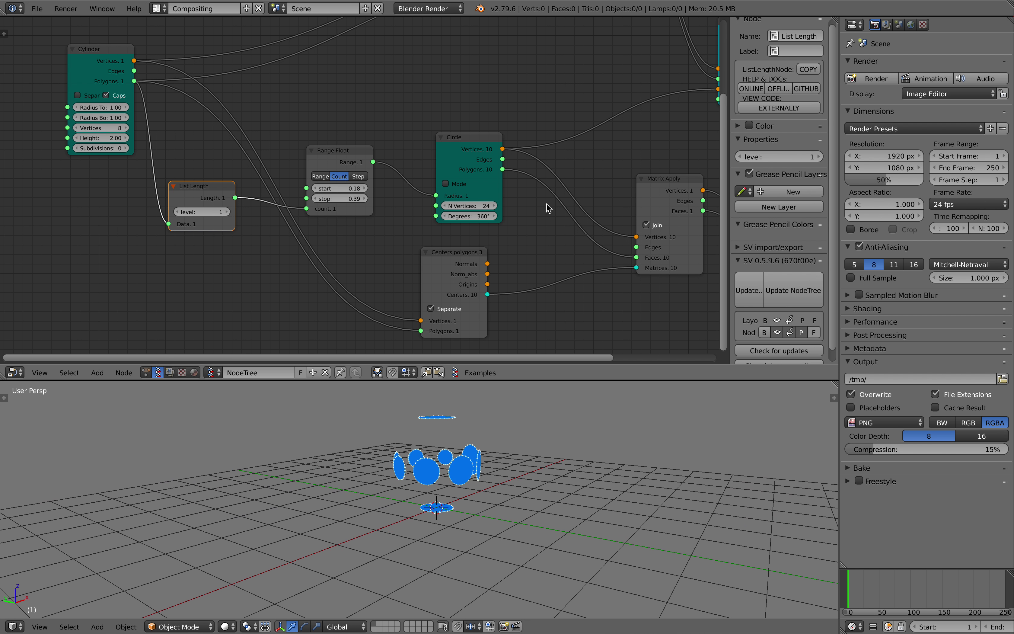
Move the Matrix Apply and Viewer Draw nodes closer to the Circle and scripted nodes.
middle_click_drag(545, 207, 469, 245)
left_click_drag(540, 213, 445, 207)
middle_click_drag(606, 177, 537, 177)
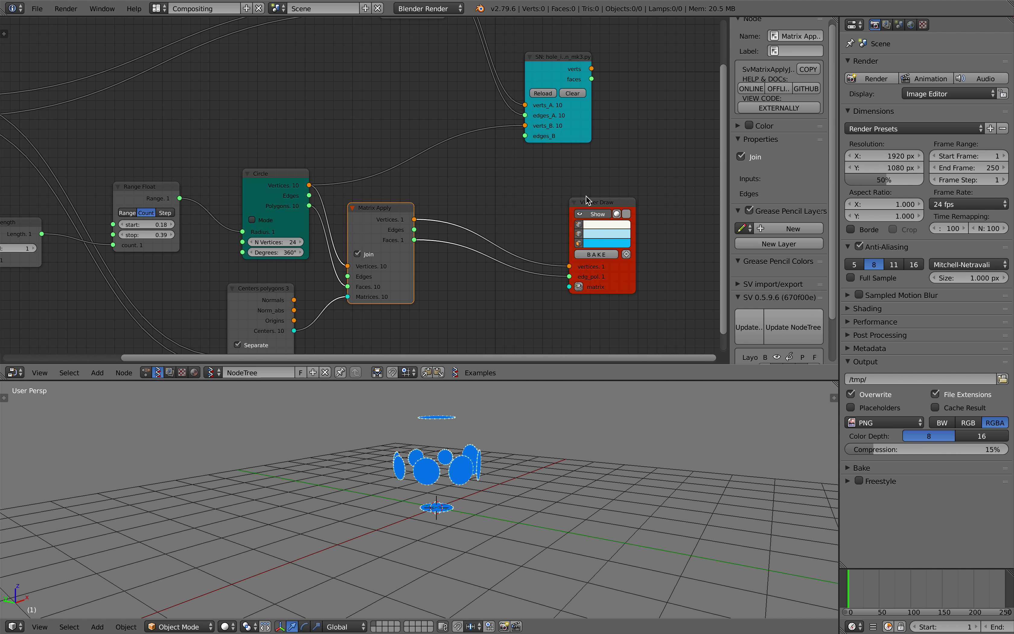
left_click_drag(595, 200, 572, 185)
middle_click_drag(536, 199, 416, 217)
left_click_drag(332, 232, 372, 215)
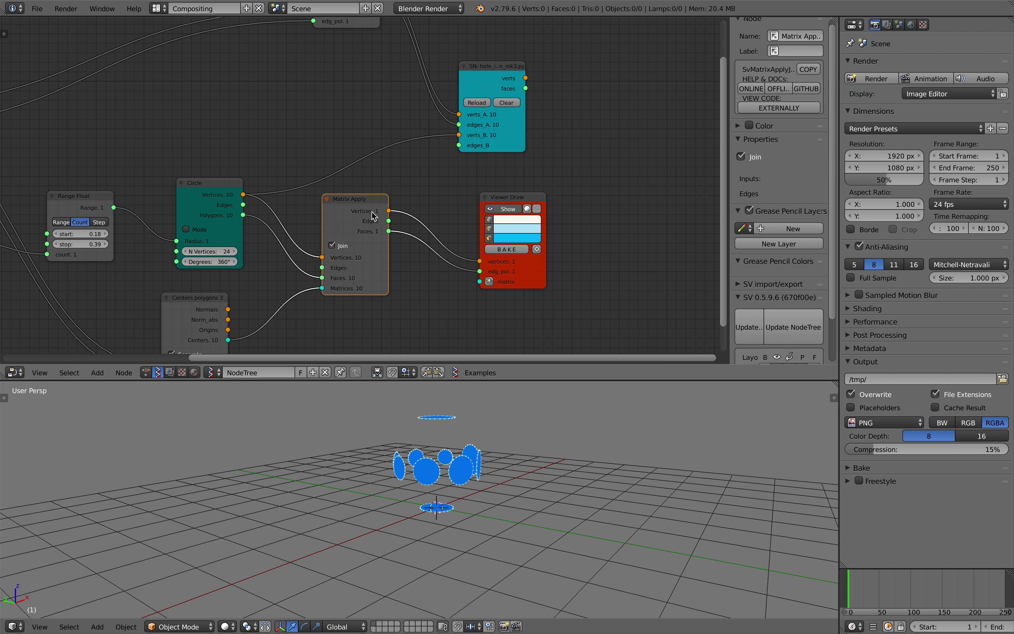
Turn off Join on Matrix Apply and link its Vertices and Faces outputs to verts_B and edges_B.
middle_click_drag(417, 408, 437, 443)
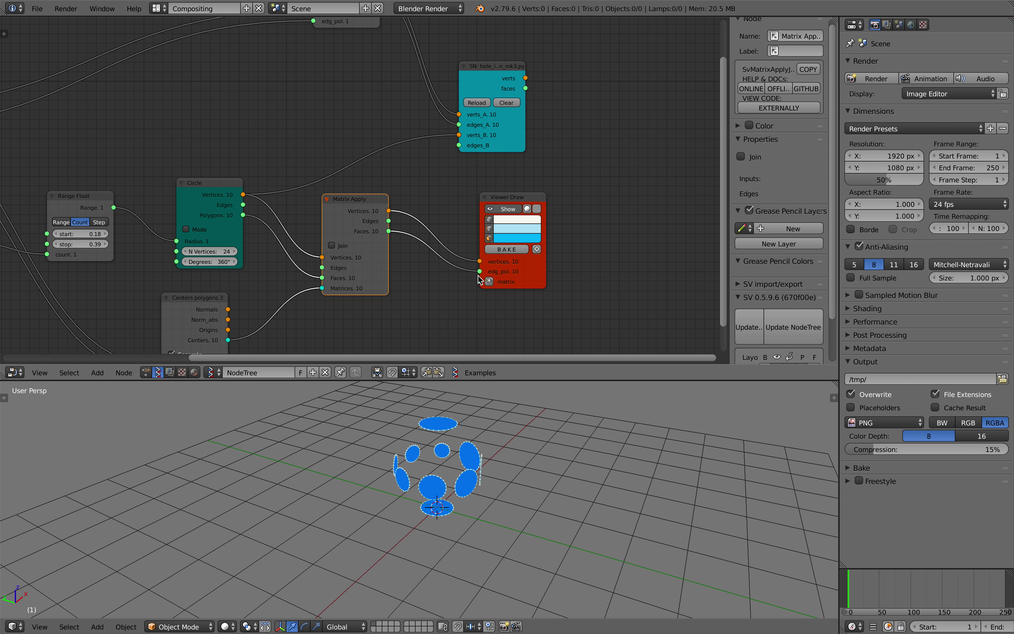
left_click_drag(389, 211, 459, 135)
left_click_drag(389, 231, 450, 157)
Move Viewer Draw beside the scripted node and connect the scripted node's verts and faces outputs to it.
left_click_drag(498, 193, 611, 74)
left_click_drag(526, 78, 589, 138)
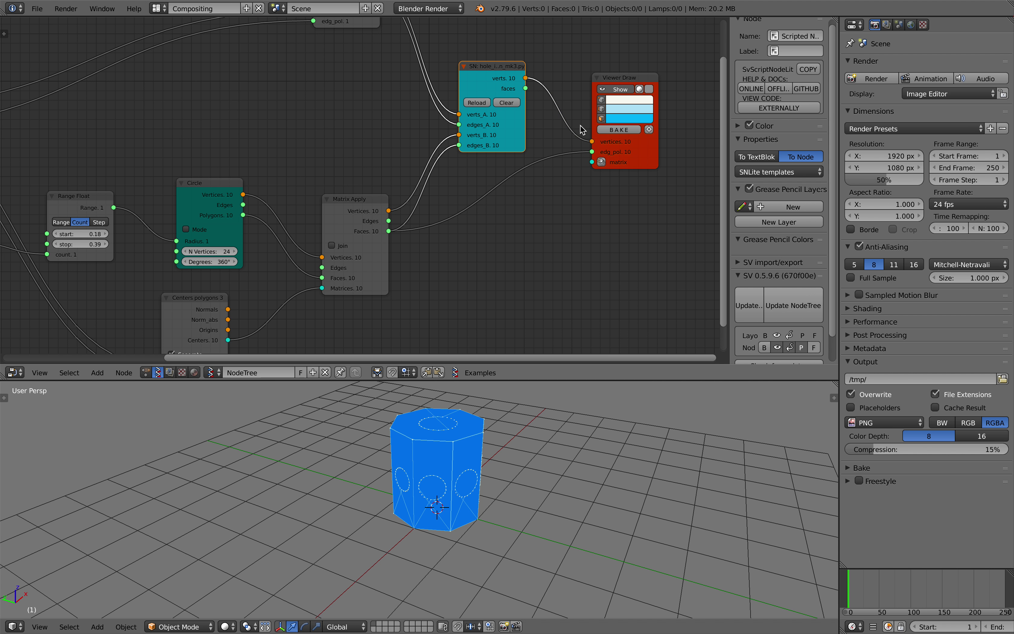
left_click_drag(525, 88, 592, 152)
mouse_move(552, 417)
middle_mouse_down()
mouse_move(531, 441)
mouse_move(512, 435)
mouse_move(520, 498)
mouse_move(536, 487)
mouse_move(459, 477)
mouse_move(355, 443)
mouse_move(390, 452)
middle_mouse_up()
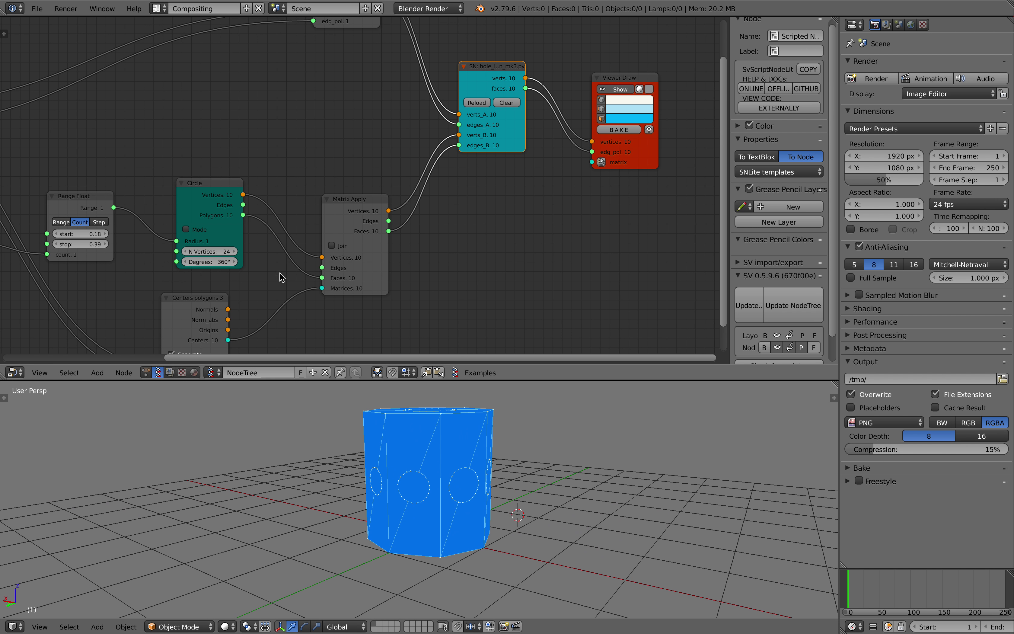
Examine the circular holes in the cylinder's faces from several angles.
middle_click_drag(493, 209, 362, 255)
left_click(496, 127)
middle_click_drag(553, 510, 541, 609)
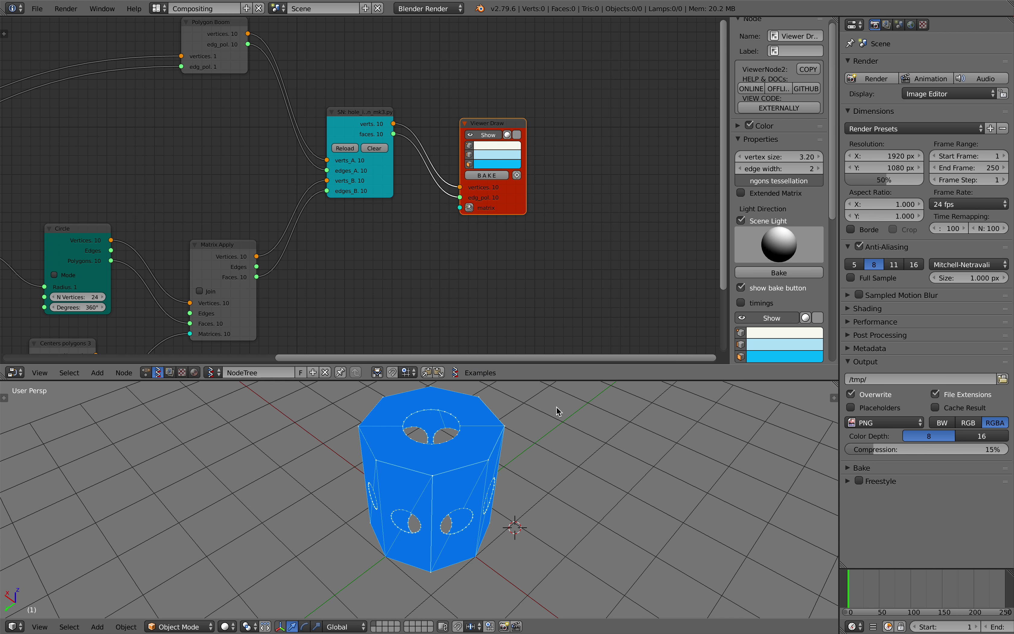
middle_click_drag(457, 486, 500, 505)
middle_click_drag(103, 251, 415, 108)
middle_click_drag(305, 144, 373, 169)
mouse_move(405, 482)
middle_mouse_down()
mouse_move(450, 394)
mouse_move(358, 430)
mouse_move(368, 454)
mouse_move(514, 438)
mouse_move(482, 501)
mouse_move(315, 479)
mouse_move(327, 490)
mouse_move(390, 464)
mouse_move(416, 470)
middle_mouse_up()
Save the file and set the Range Float's start to 0.16 and stop to 0.42.
key("ctrl+s")
left_click(315, 479)
scroll(243, 179, "up", 2)
key("ctrl+s")
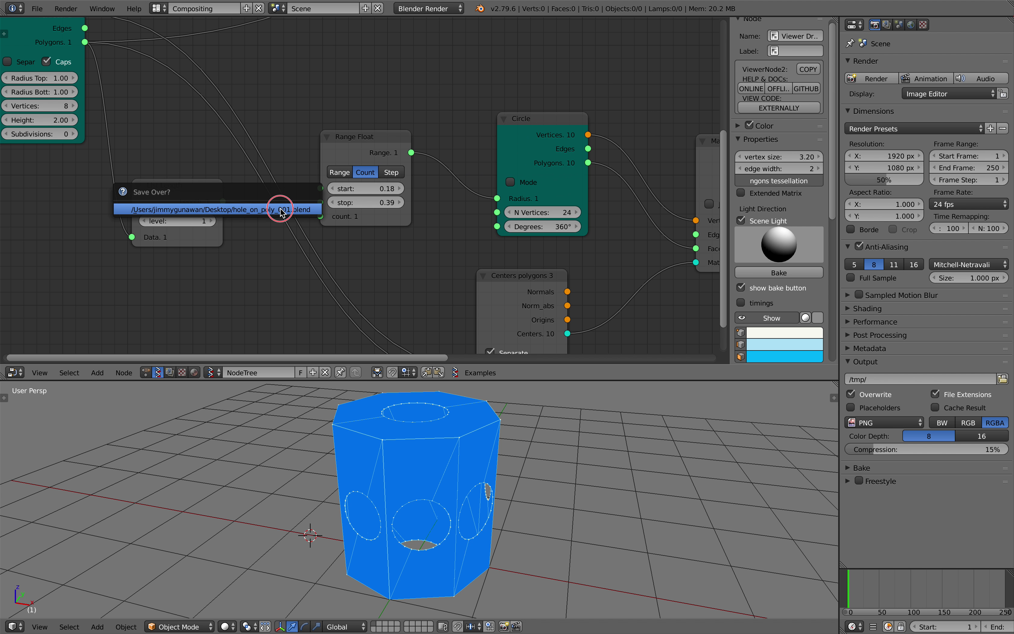
left_click(280, 209)
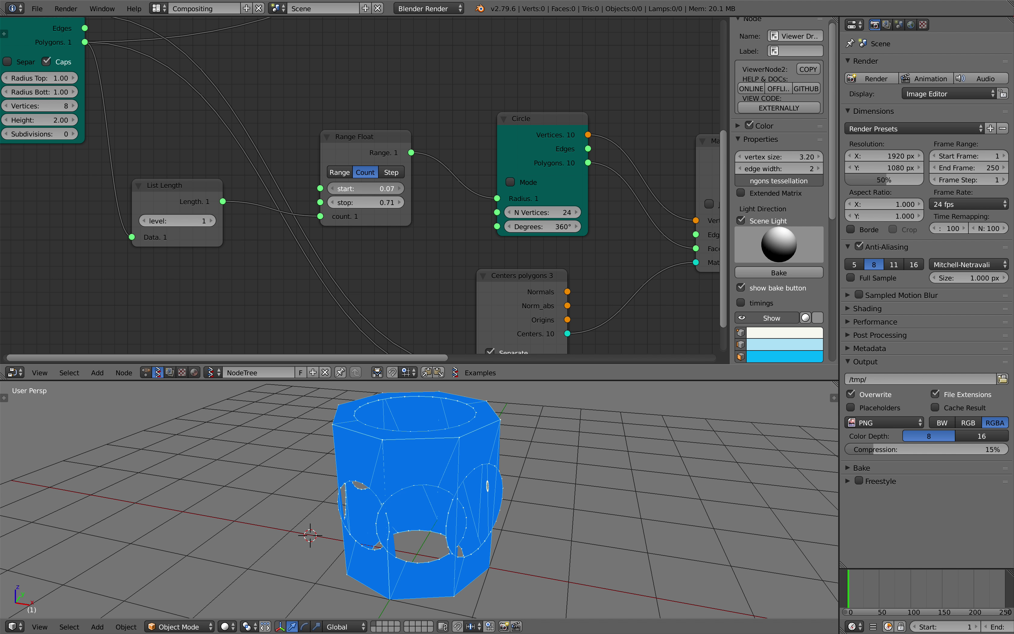
left_click_drag(386, 200, 373, 199)
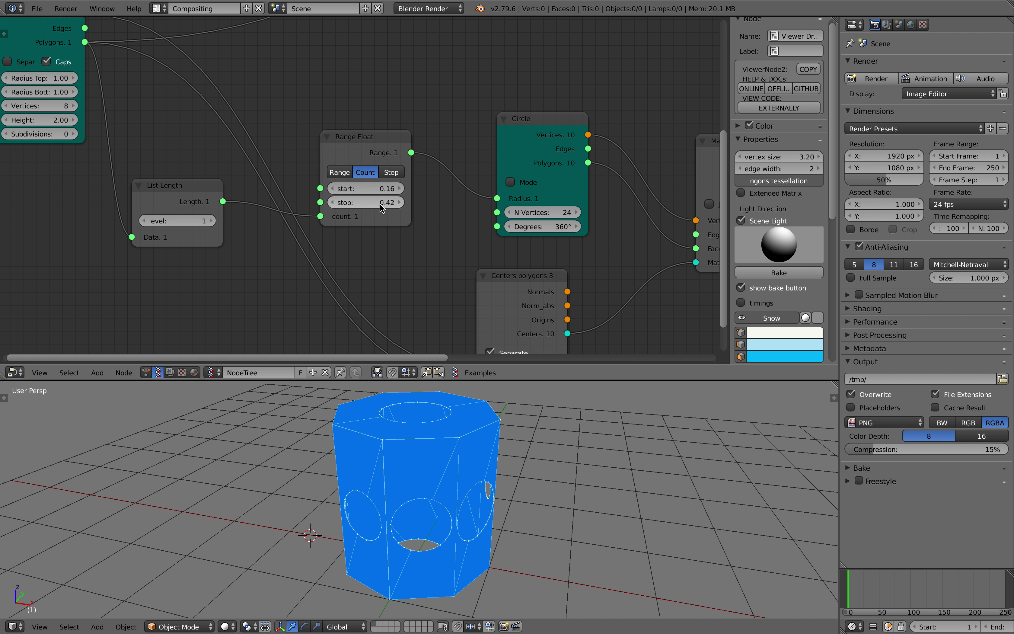
Move the List Length node up slightly and add a Range Int node below it.
scroll(379, 204, "down", 1)
middle_click_drag(379, 205, 385, 198)
left_click_drag(221, 191, 206, 170)
key("shift+a")
left_click(215, 280)
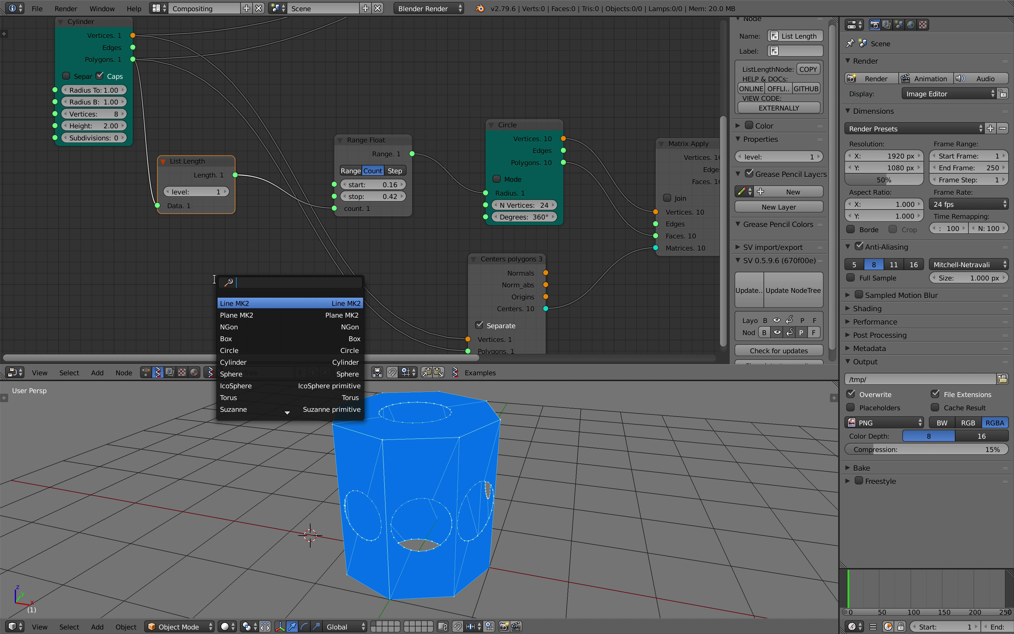
type("range")
key("Return")
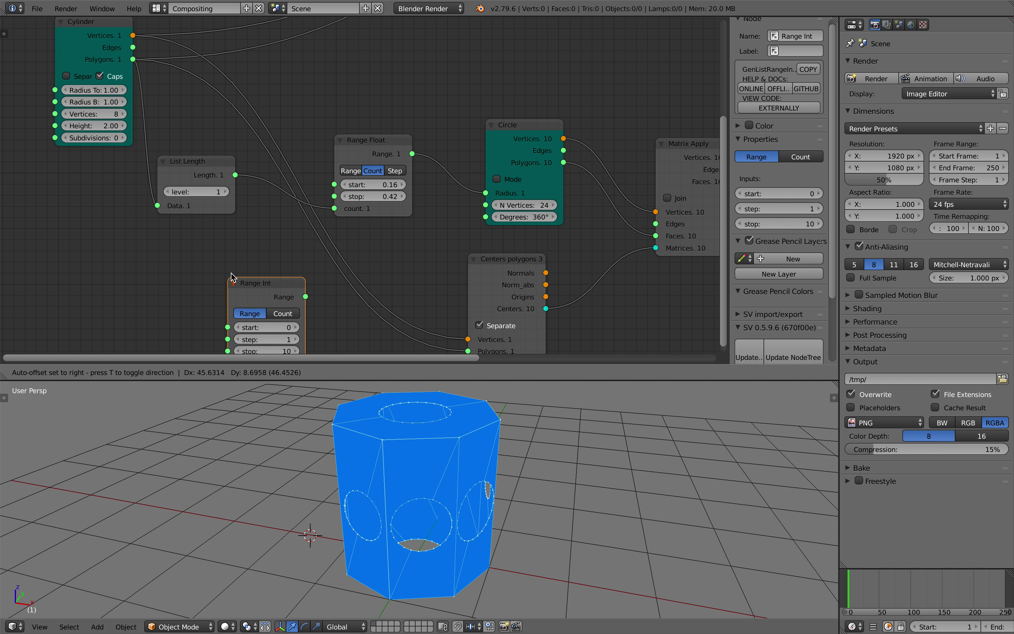
scroll(231, 251, "down", 3)
Switch Range Int to Count mode, link List Length's output to its count, and save the file.
middle_click_drag(233, 242, 305, 223)
left_click_drag(307, 157, 342, 249)
left_click_drag(313, 164, 331, 280)
middle_click_drag(373, 252, 257, 251)
scroll(257, 251, "up", 2)
key("ctrl+s")
left_click(259, 247)
Set the Range Int's start to 3 and step to 8, and link its Range output to the Circle's N Vertices.
left_click(255, 265)
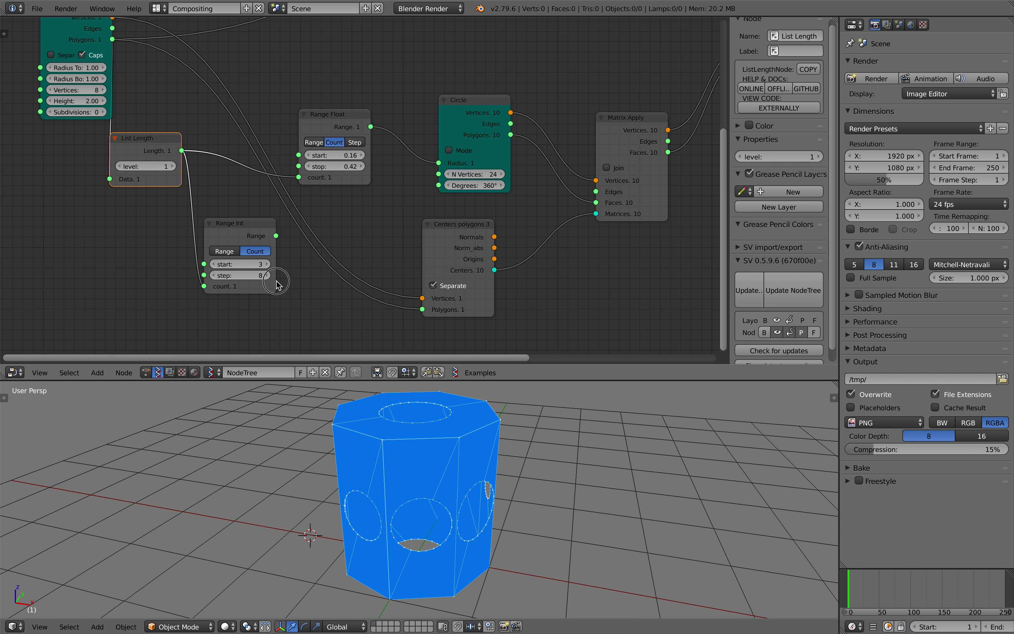
left_click_drag(276, 236, 439, 173)
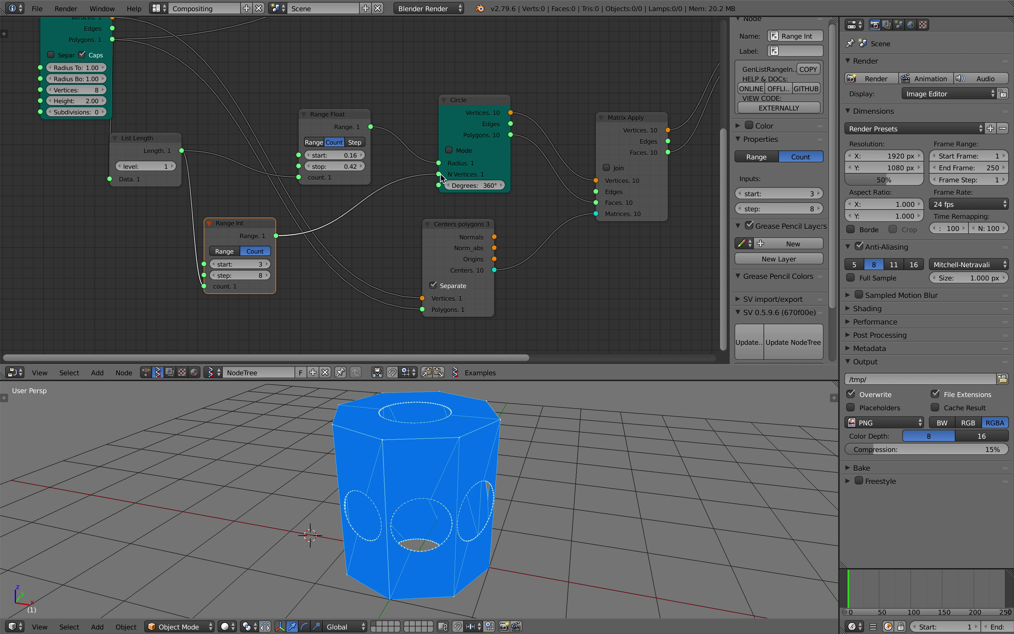
middle_click_drag(419, 524, 478, 466)
Save the file and set the Range Int's step to 4.
key("ctrl+s")
left_click(485, 469)
scroll(406, 488, "up", 3)
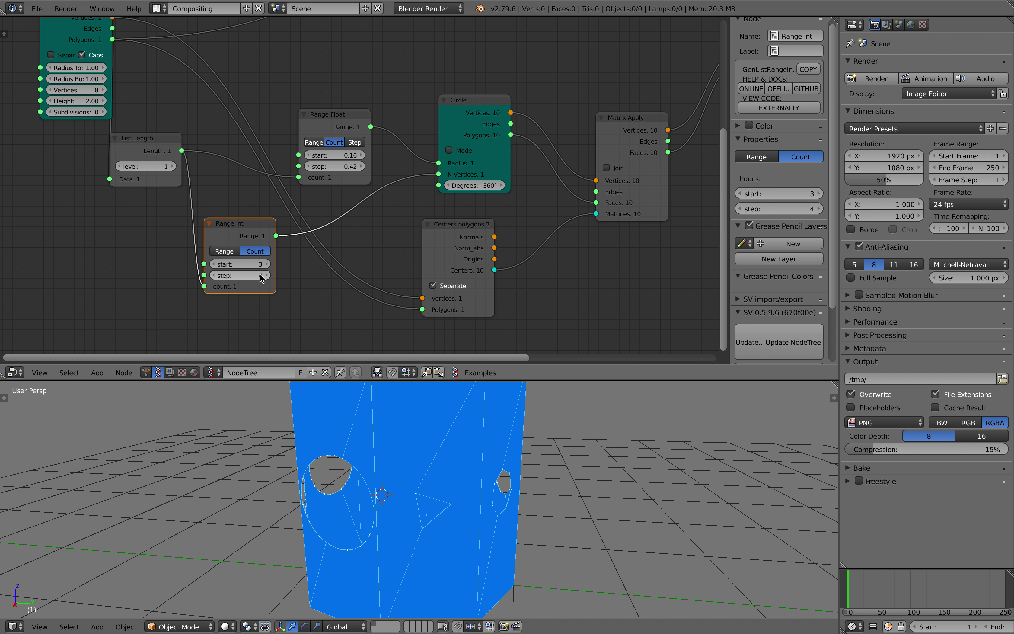
Try Range Int steps of 5 and 1 for the Circle's vertex counts, and save the file.
left_click_drag(230, 239, 237, 230)
scroll(406, 532, "down", 4)
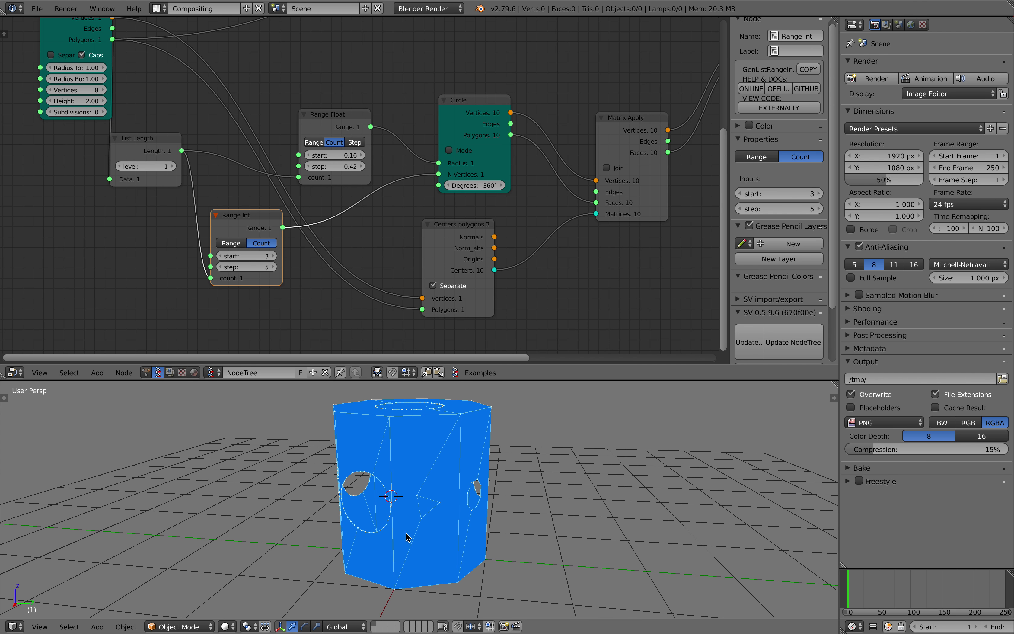
middle_click_drag(406, 533, 474, 497)
scroll(478, 504, "up", 3)
left_click(408, 498)
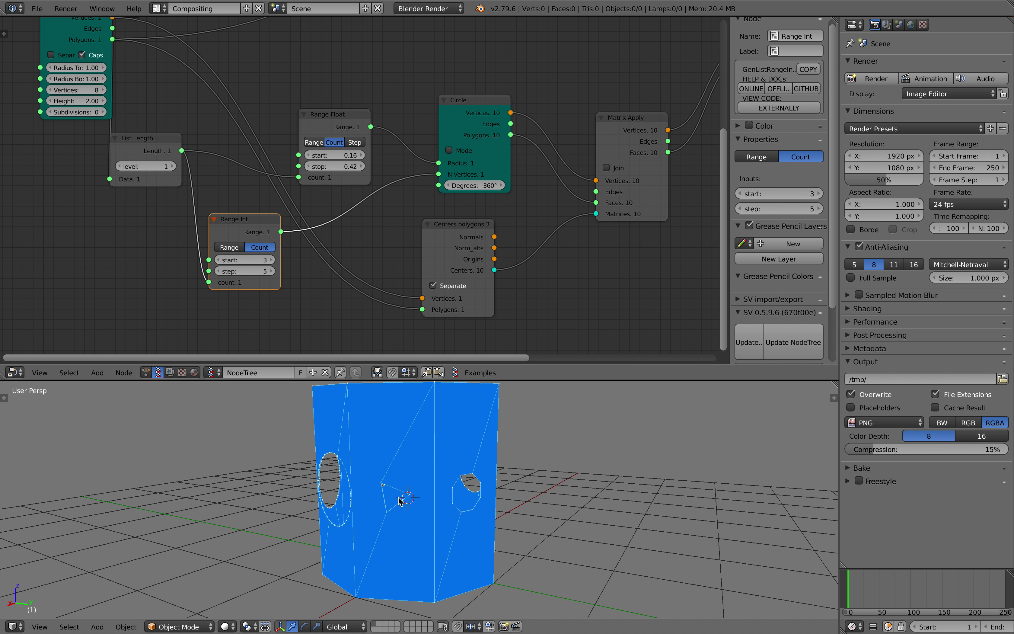
middle_click_drag(400, 493, 399, 504)
key("ctrl+s")
left_click(398, 505)
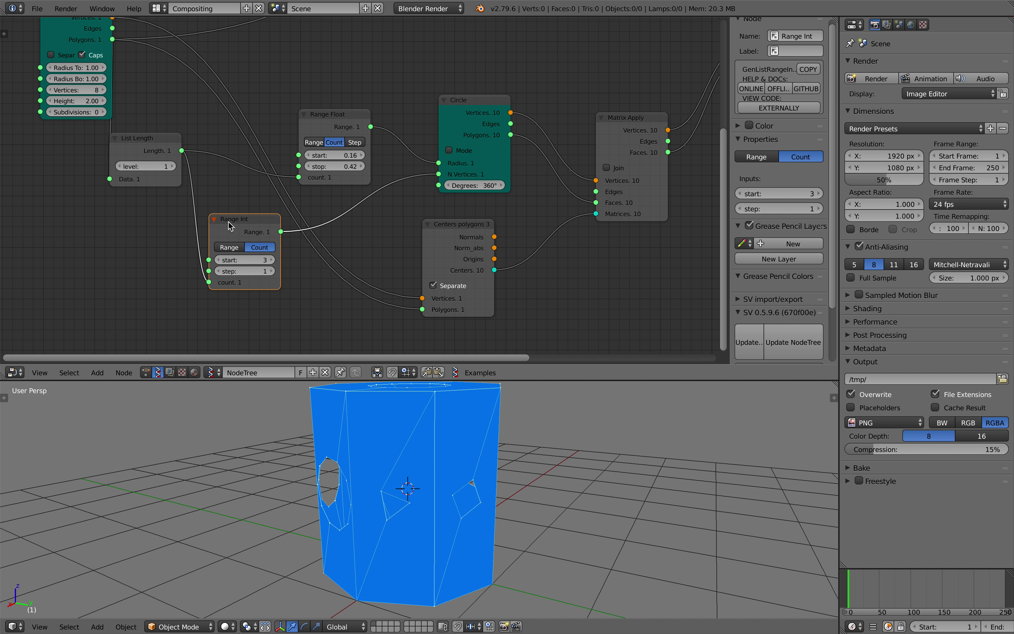
Replace the Range Int node with a Random Num Gen node and link List Length's output to its Size.
key("Delete")
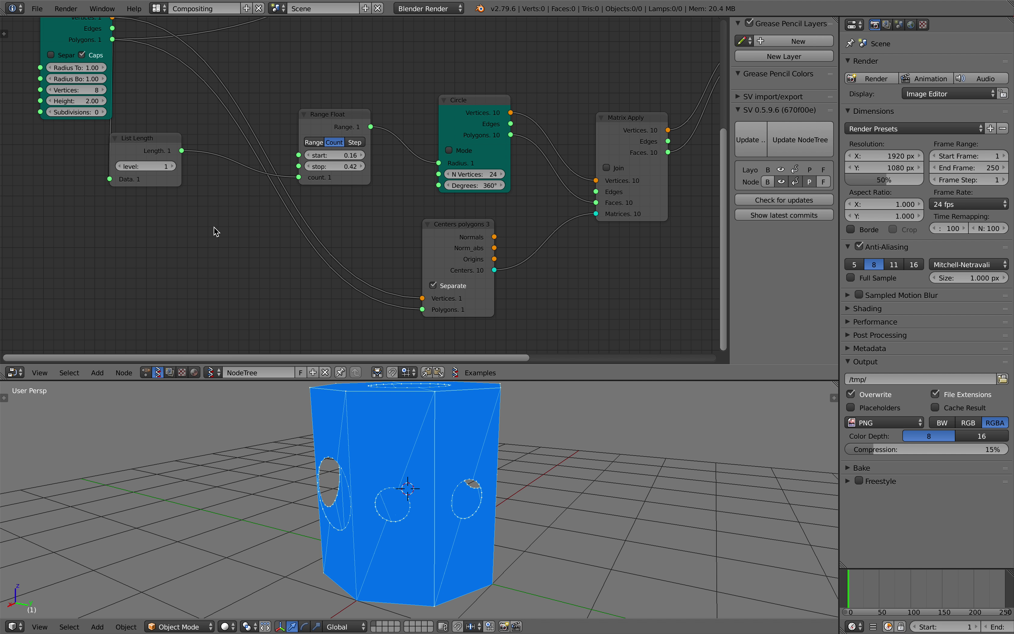
key("alt+space")
type("random n")
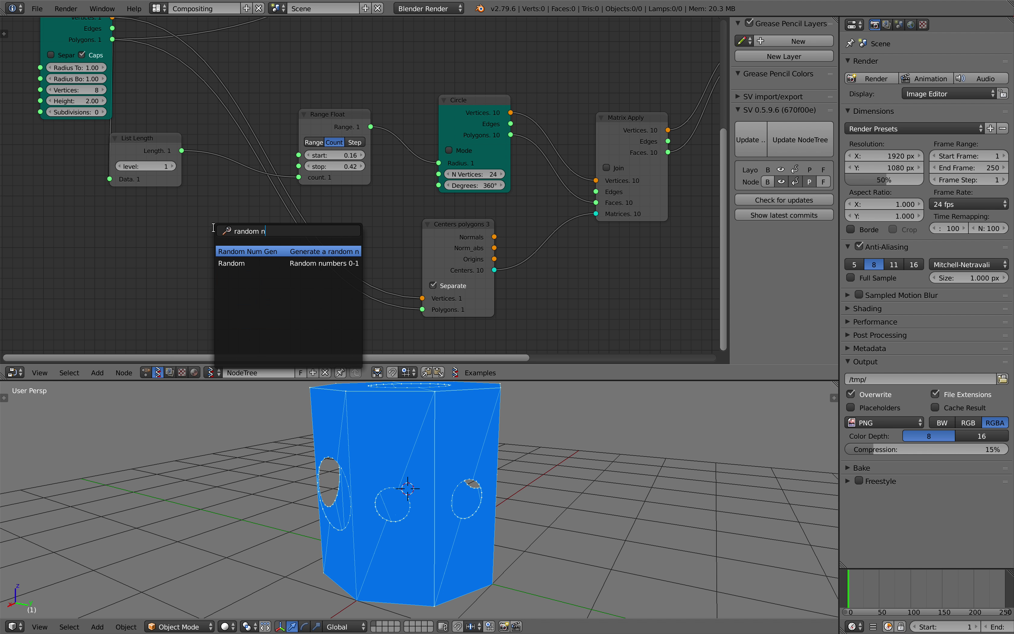
key("Return")
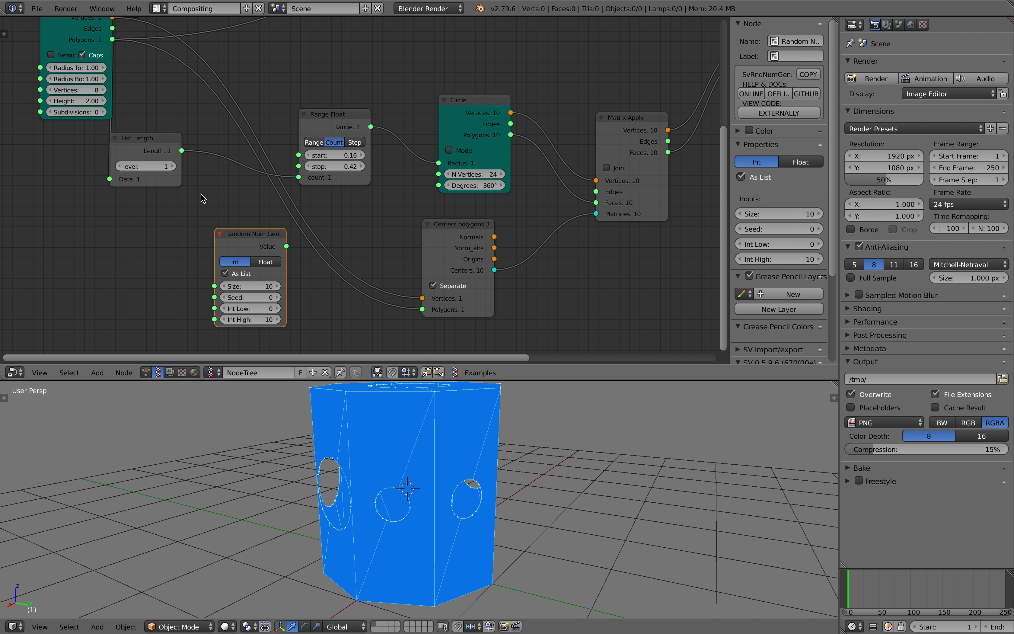
left_click_drag(182, 152, 202, 198)
left_click_drag(182, 151, 182, 151)
scroll(97, 115, "down", 2)
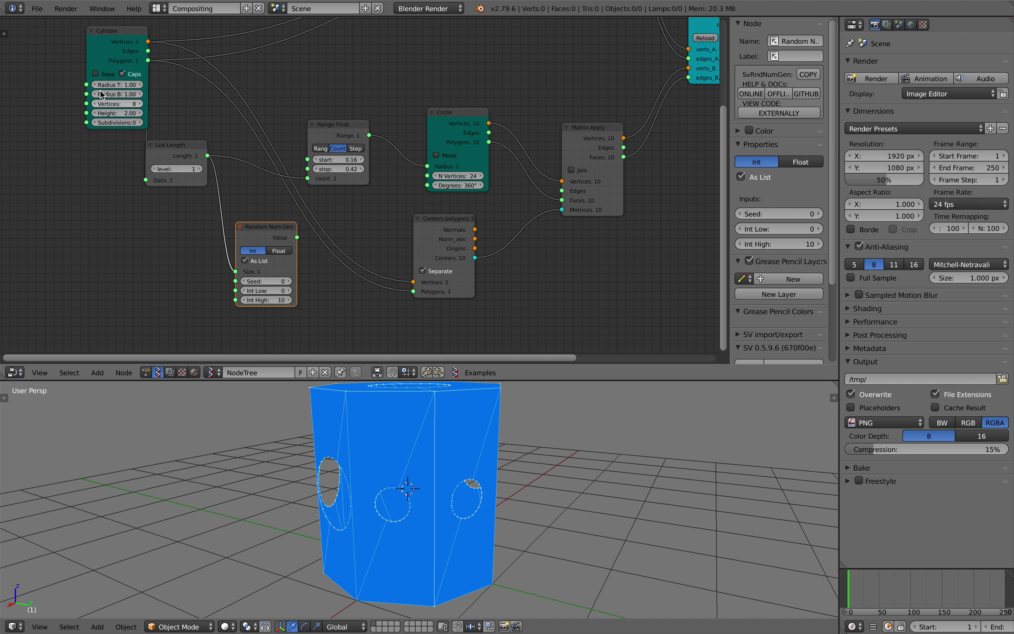
Set the Random Num Gen's Int Low to 3 and Int High to 8, and link its Value to the Circle's N Vertices.
left_click_drag(97, 46, 34, 55)
scroll(253, 300, "up", 3)
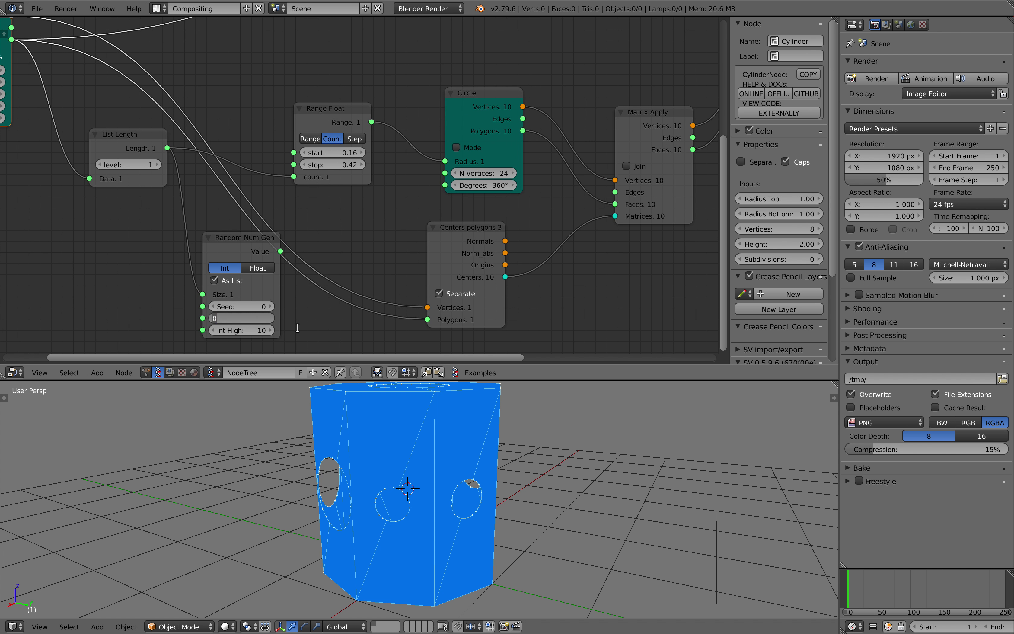
left_click_drag(281, 251, 377, 214)
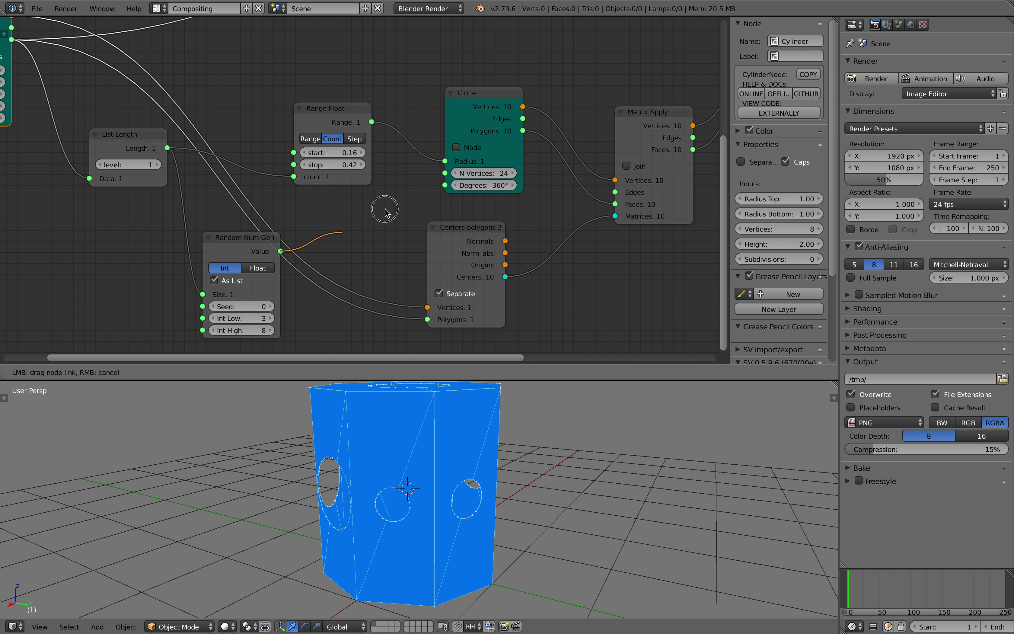
left_click_drag(447, 178, 445, 173)
Save the file, including as the incremented version hole_on_poly_002.blend.
middle_click_drag(436, 478, 377, 483)
key("ctrl+s")
left_click(377, 483)
left_click(38, 8)
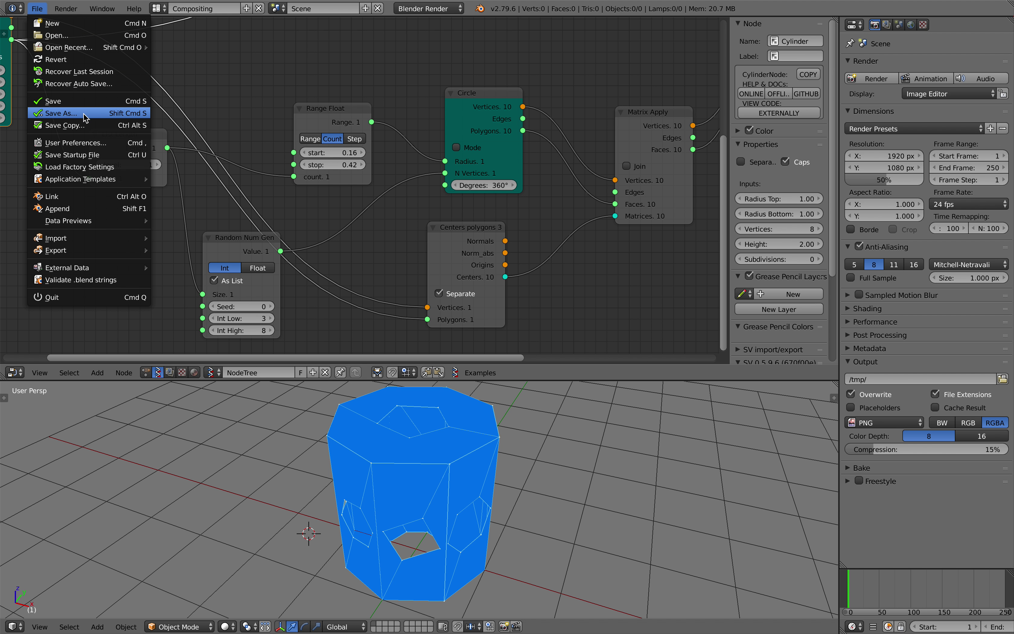
left_click(62, 114)
left_click(933, 55)
left_click(966, 40)
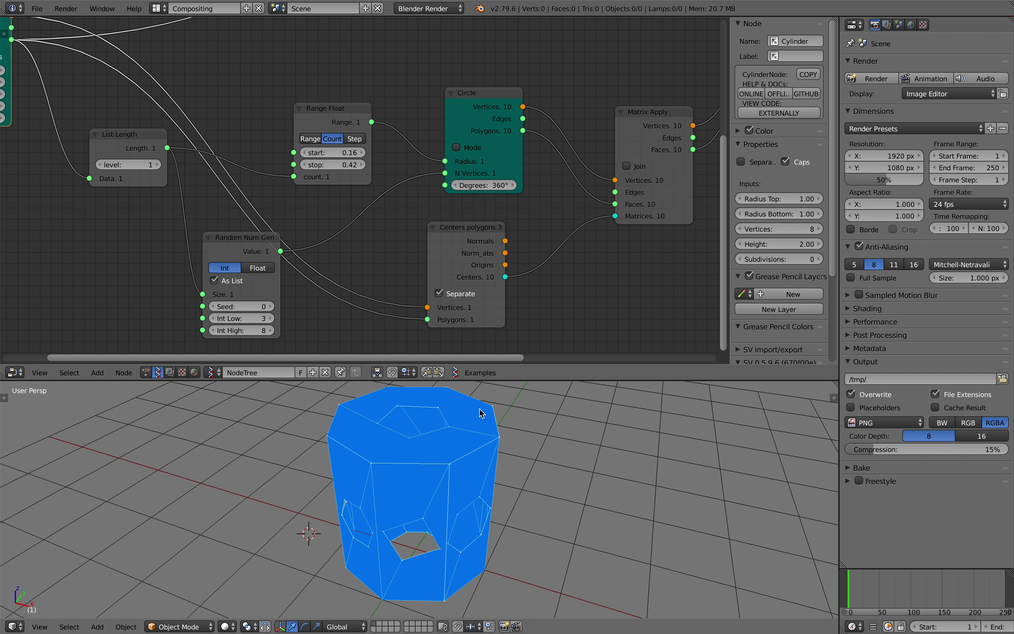
middle_click_drag(471, 464, 432, 465)
scroll(323, 226, "down", 1)
scroll(323, 217, "up", 3)
middle_click_drag(324, 213, 354, 247)
key("ctrl+s")
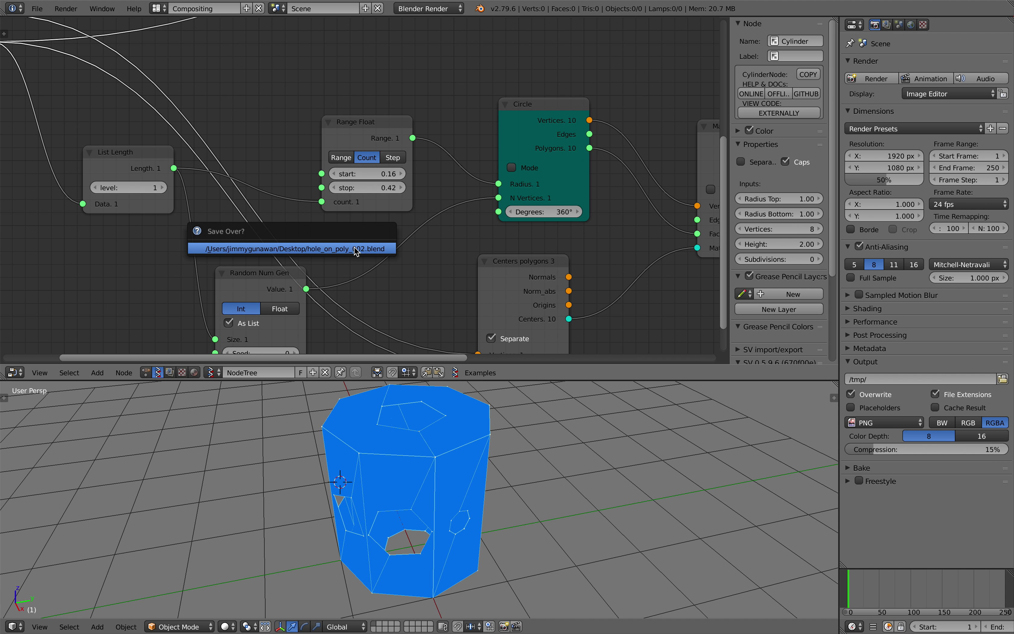
left_click(357, 249)
Delete the Range Float node that feeds the Circle's Radius.
scroll(359, 249, "down", 2)
middle_click_drag(478, 490, 239, 447)
left_click(347, 143)
key("x")
Duplicate the Random Num Gen node in Float mode, linking List Length to its Size and its Value to the Circle's Radius.
left_click(275, 273)
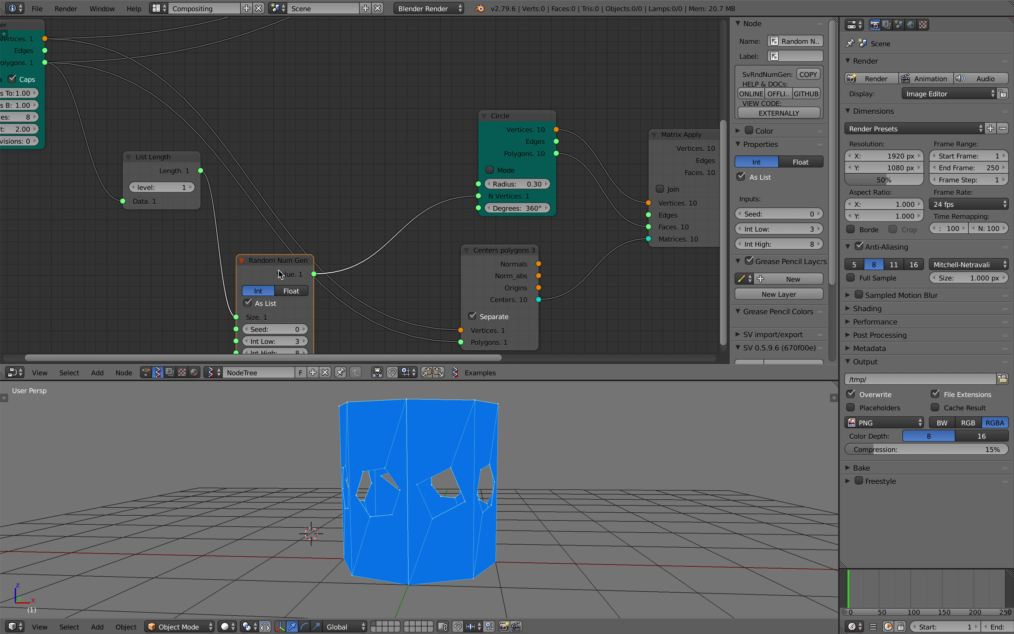
key("shift+d")
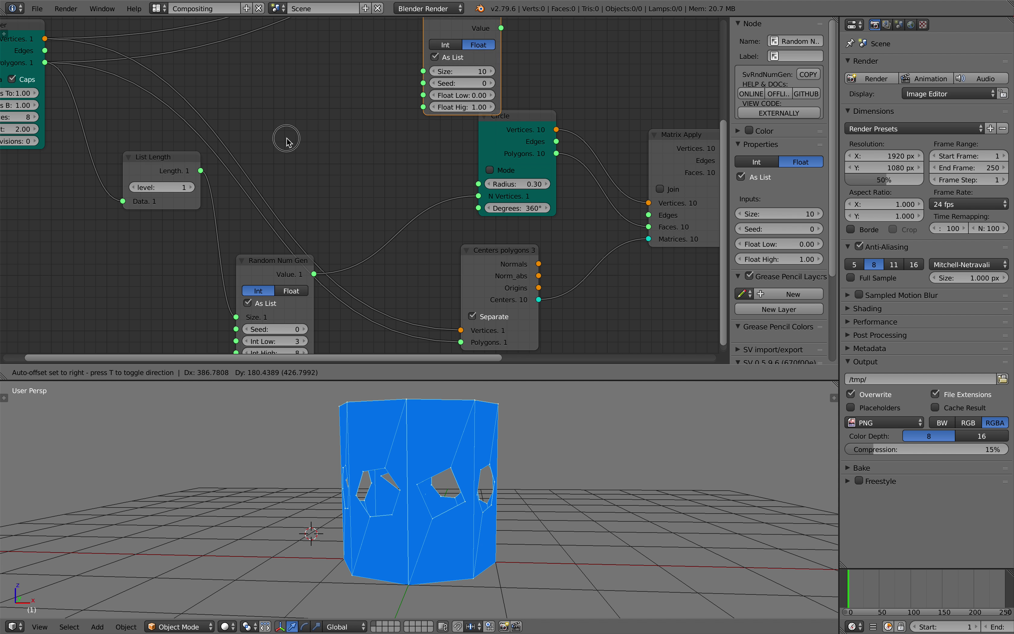
right_click(285, 141)
left_click_drag(201, 171, 310, 130)
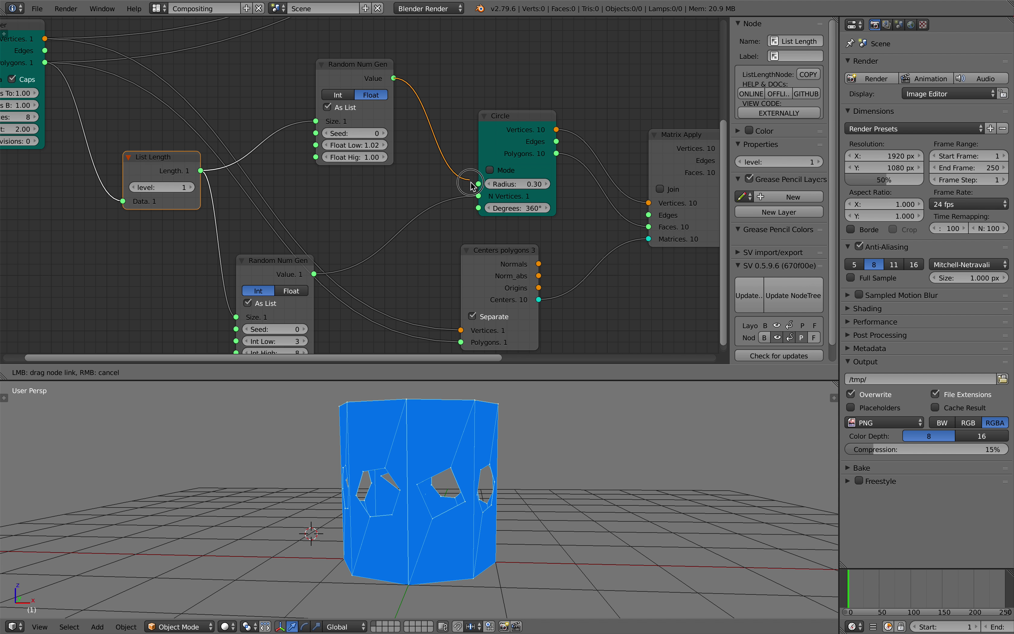
left_click_drag(472, 186, 478, 184)
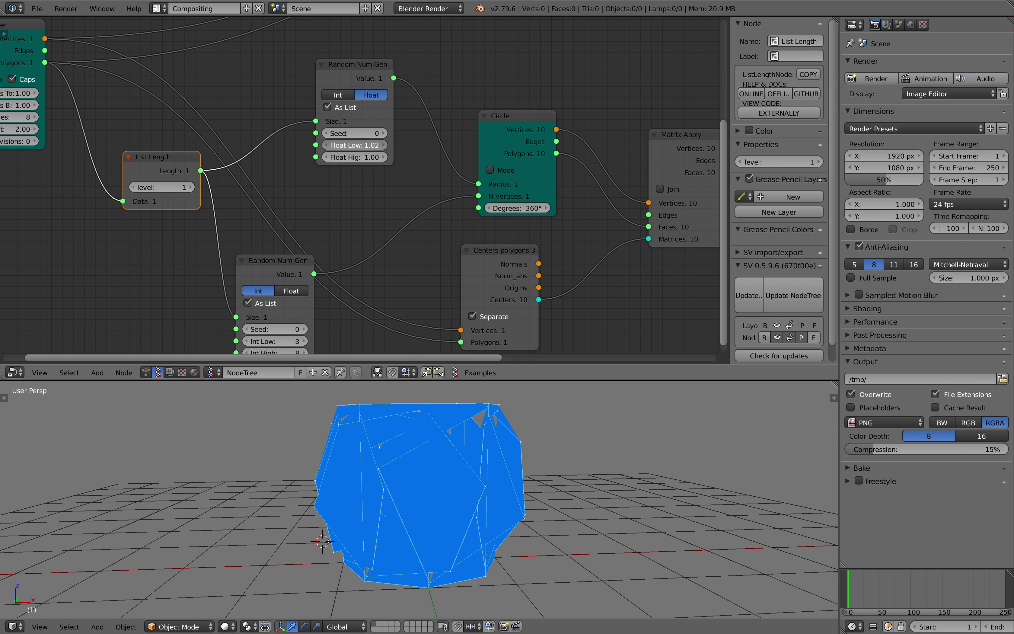
Set the float Random Num Gen's Float Low to 0.10 and Float High to 0.44.
key("Tab")
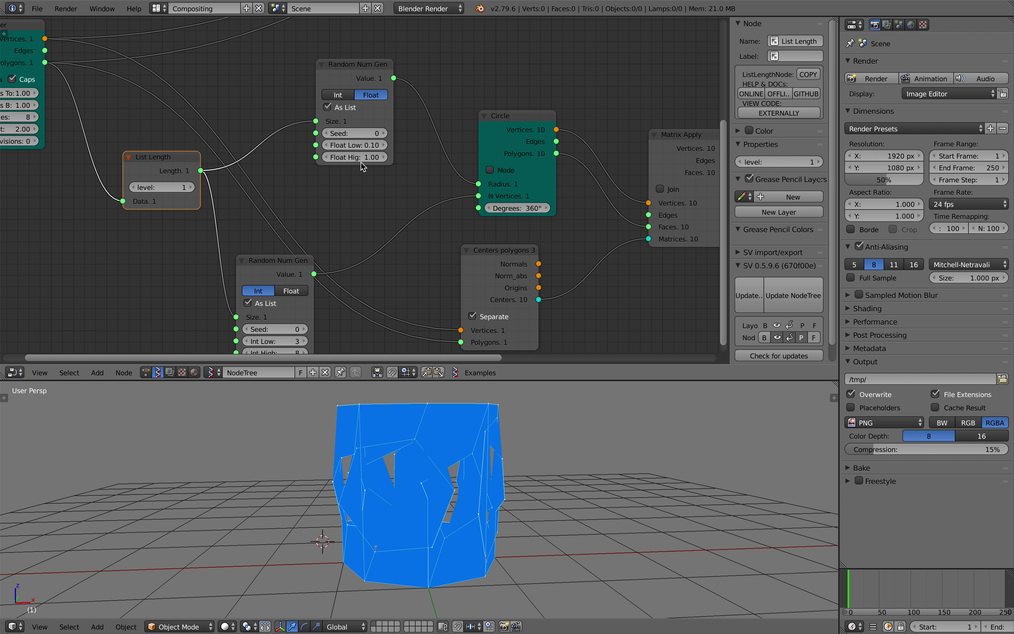
key("Return")
middle_click_drag(436, 421, 482, 431)
left_click_drag(372, 157, 368, 156)
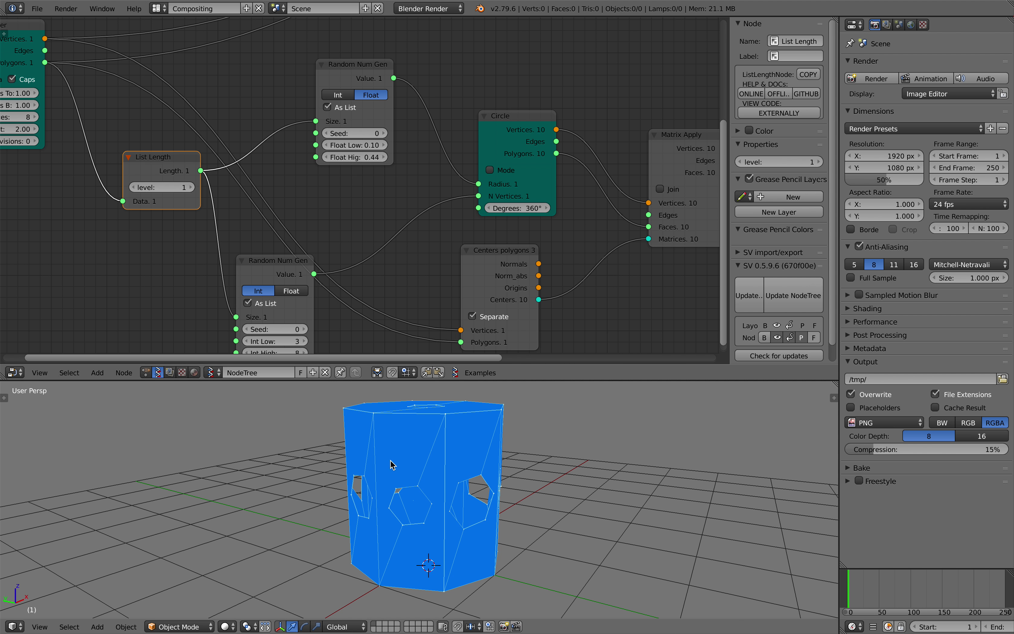
Set the float Random Num Gen's Float Low to -0.16 and save the file.
middle_click_drag(389, 465, 401, 497)
left_click(473, 500)
key("ctrl+s")
left_click(501, 459)
Set the Cylinder node's Vertices to 12.
scroll(401, 497, "down", 1)
scroll(457, 277, "down", 2)
middle_click_drag(205, 195, 321, 211)
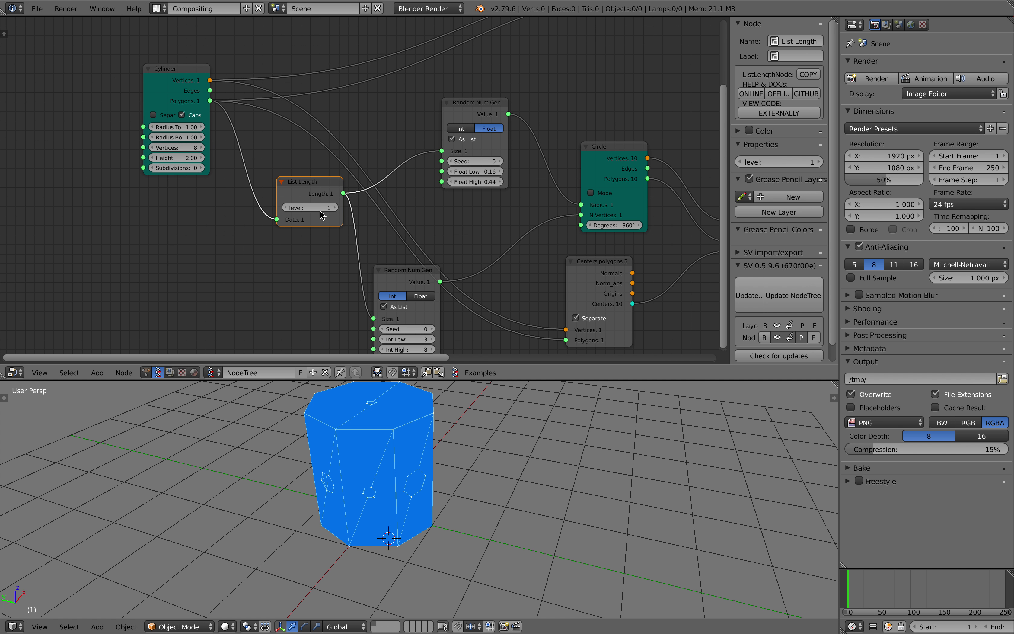
left_click_drag(178, 148, 183, 148)
mouse_move(300, 438)
middle_mouse_down()
mouse_move(344, 449)
mouse_move(316, 425)
middle_mouse_up()
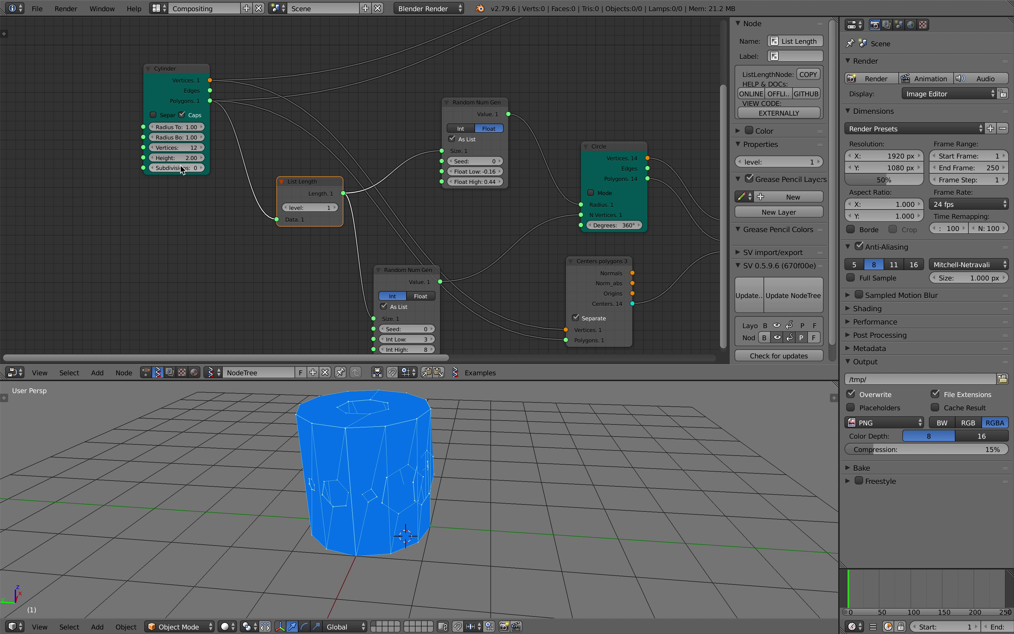
Lower the Cylinder node's Vertices and increase its radii to make a wide, flat drum.
left_click(156, 147)
left_click_drag(177, 127, 214, 138)
scroll(301, 478, "down", 3)
middle_click_drag(301, 478, 226, 477)
scroll(227, 477, "up", 2)
scroll(662, 200, "down", 1)
Bake the separate face meshes from the Viewer Draw node and move the baked objects beside the preview.
mouse_move(662, 201)
middle_mouse_down()
mouse_move(340, 224)
mouse_move(202, 254)
middle_mouse_up()
left_click(518, 158)
scroll(439, 539, "down", 1)
middle_click_drag(439, 539, 458, 508)
key("a")
key("g")
left_click(542, 462)
scroll(361, 528, "up", 3)
middle_click_drag(543, 461, 388, 514, "shift")
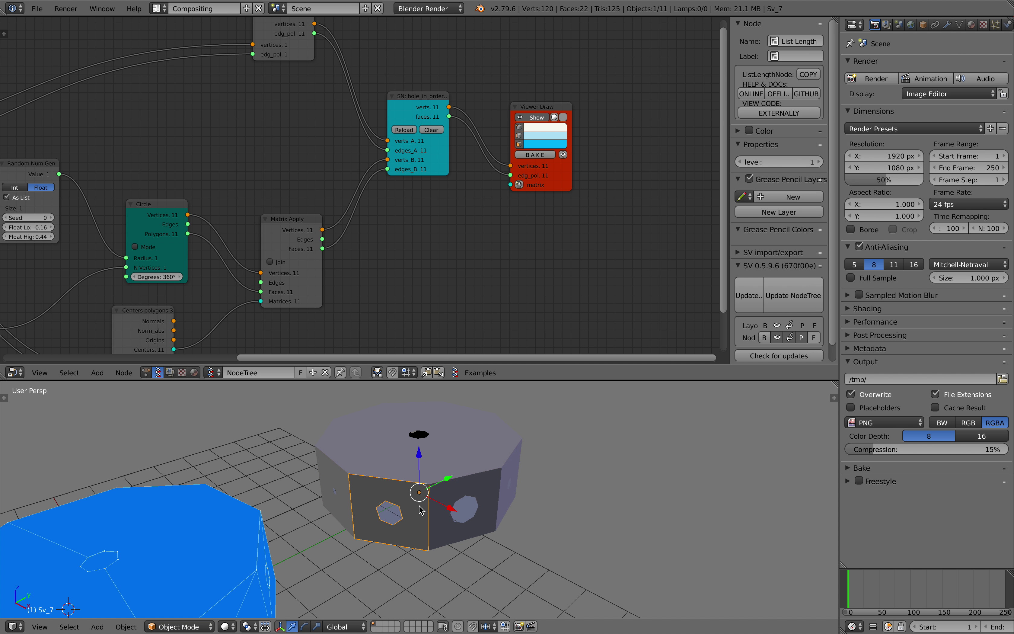
Select all baked objects and delete them.
key("a")
scroll(423, 504, "down", 2)
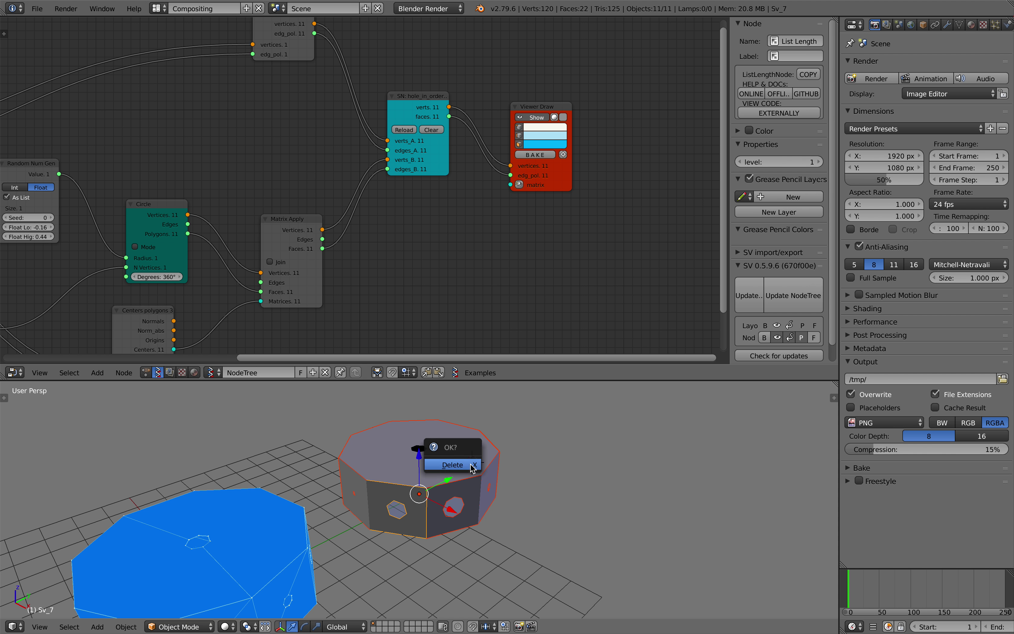
left_click(472, 465)
middle_click_drag(471, 465, 415, 470)
Move the Viewer Draw node farther from the hole script node to make room, and save the file.
middle_click_drag(557, 178, 445, 229)
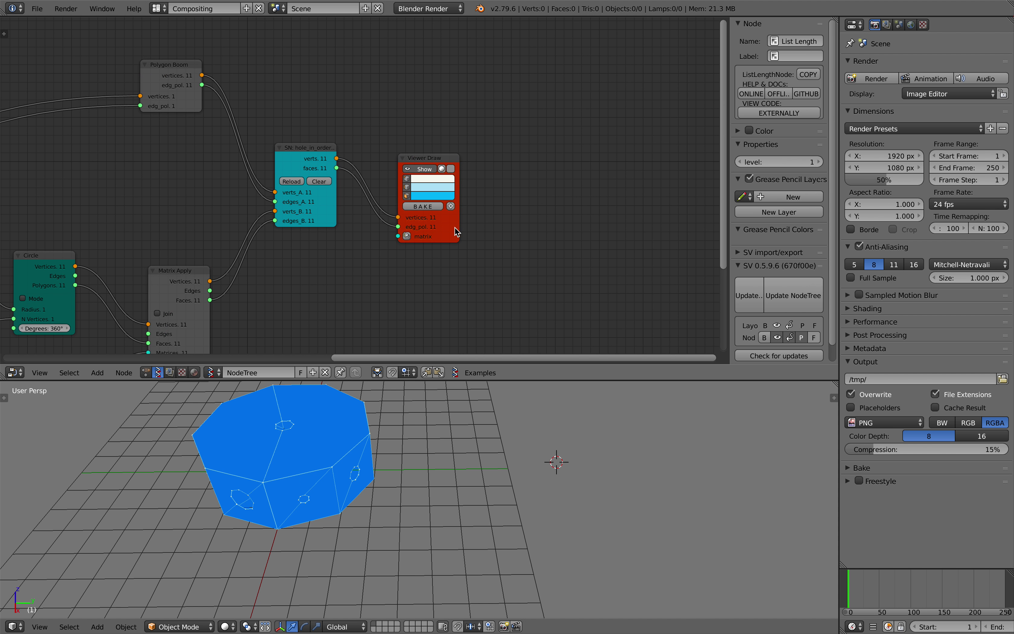
left_click_drag(456, 232, 496, 194)
key("ctrl+s")
left_click(496, 194)
Add a Mesh Join node between the hole script node and Viewer Draw, linking both the vertices and the faces through it.
key("alt+space")
type("mesh j")
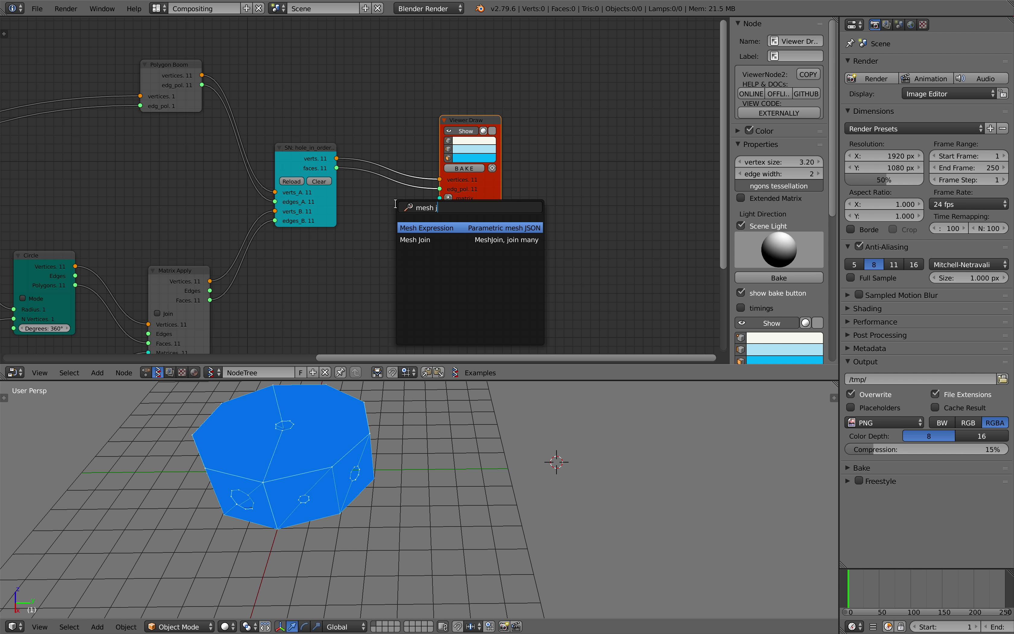
key("Down")
key("Return")
left_click(380, 125)
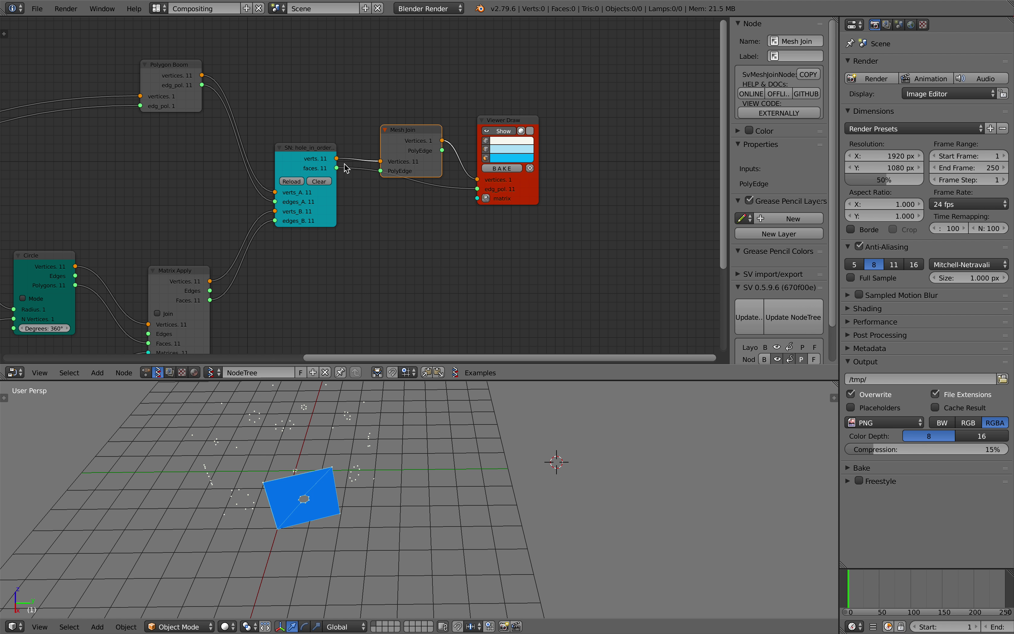
left_click_drag(382, 176, 381, 172)
left_click_drag(475, 186, 477, 188)
Move Viewer Draw aside, add a Remove Doubles node, and link Mesh Join's Vertices and PolyEdge outputs to it.
left_click_drag(491, 181, 548, 177)
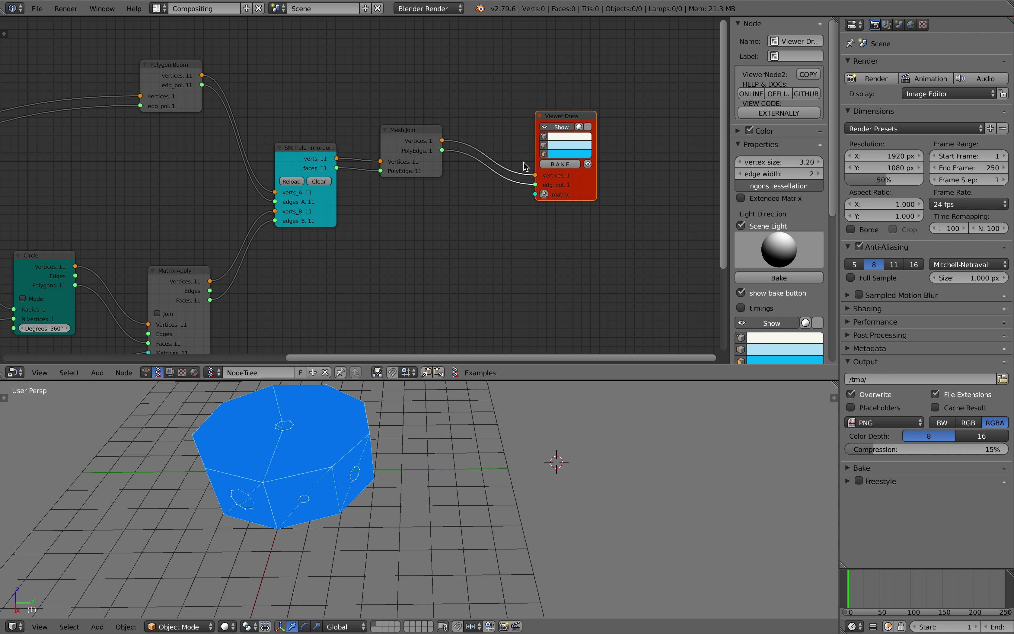
key("shift+a")
left_click(516, 157)
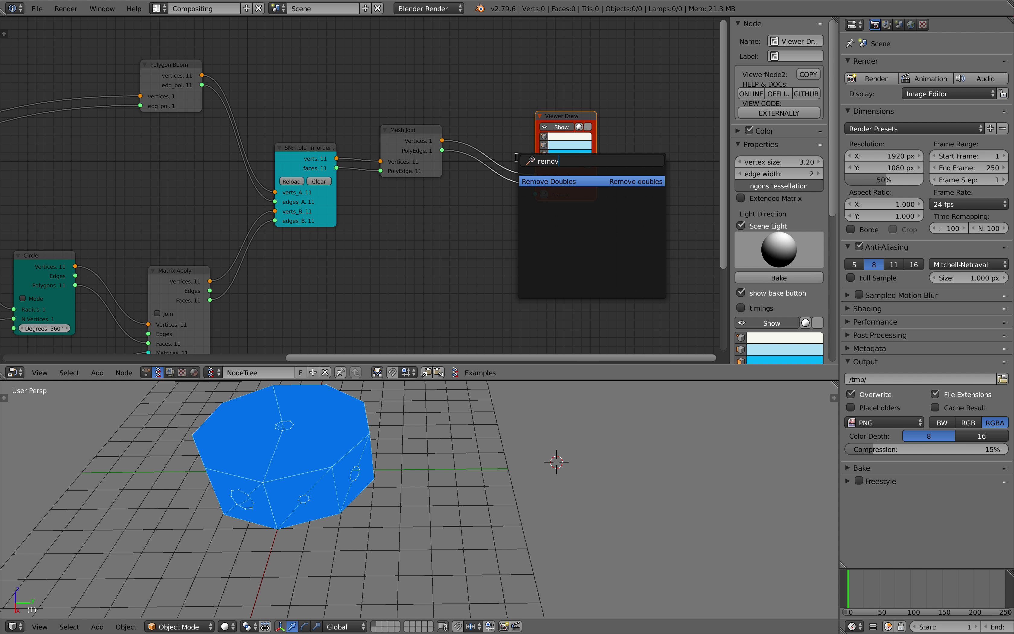
key("Return")
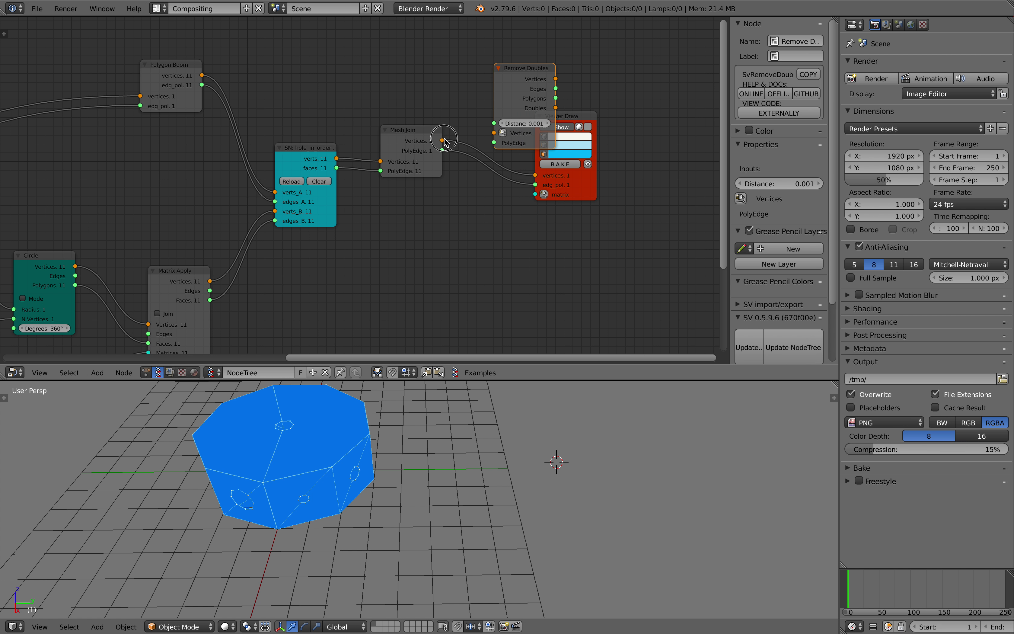
left_click_drag(443, 139, 496, 132)
left_click_drag(494, 142, 443, 151)
Place Remove Doubles between Mesh Join and Viewer Draw, and connect its outputs to Viewer Draw.
left_click_drag(509, 66, 473, 125)
scroll(527, 136, "up", 3)
left_click_drag(586, 176, 585, 189)
left_click_drag(540, 133, 531, 110)
left_click_drag(454, 126, 452, 149)
scroll(486, 149, "up", 1)
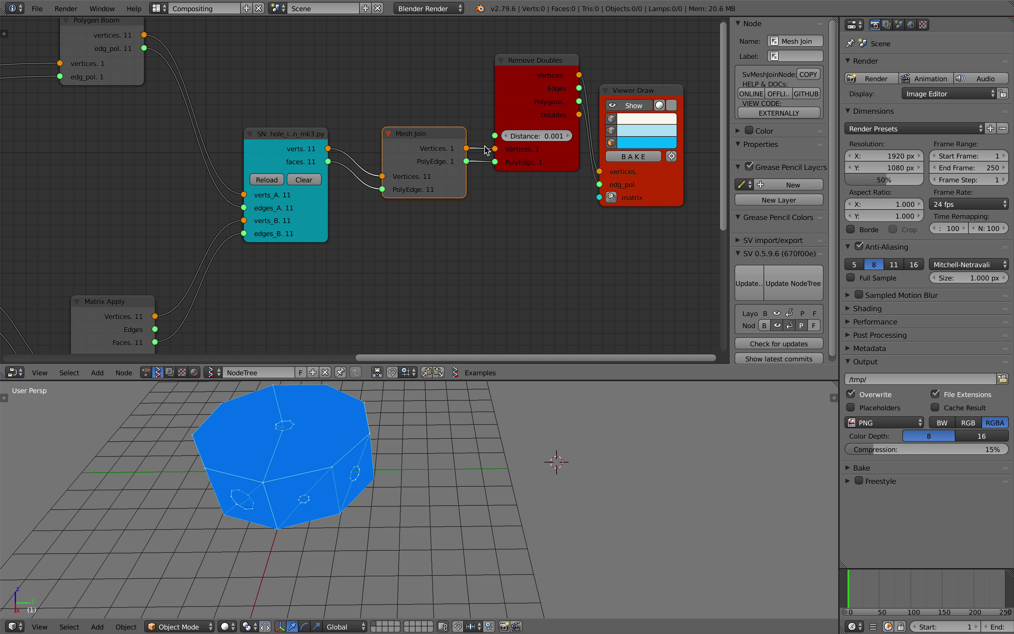
Set the Remove Doubles distance to 0.091 and rearrange the nodes around it.
middle_click_drag(526, 170, 480, 175)
scroll(483, 168, "up", 1)
left_click_drag(600, 92, 613, 61)
left_click_drag(458, 111, 456, 111)
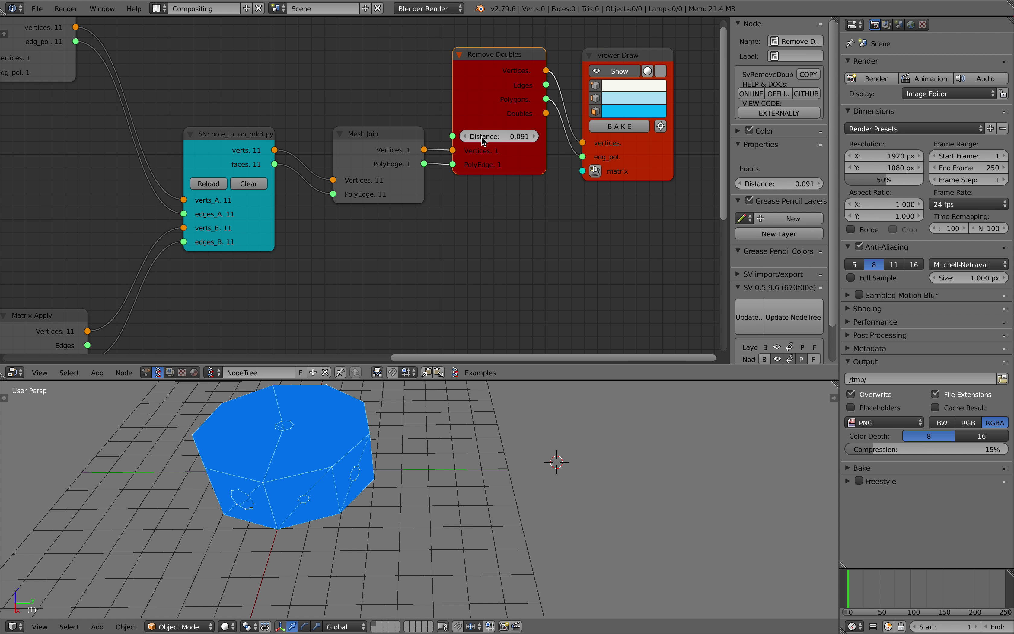
left_click_drag(487, 98, 489, 134)
mouse_move(387, 155)
left_mouse_down()
mouse_move(380, 161)
mouse_move(579, 143)
mouse_move(420, 169)
left_mouse_up()
Delete the Remove Doubles node so Mesh Join feeds Viewer Draw directly, and save the file.
left_click(470, 112)
key("x")
left_click_drag(663, 169, 560, 224)
mouse_move(373, 580)
middle_mouse_down()
mouse_move(371, 509)
mouse_move(470, 506)
middle_mouse_up()
key("ctrl+s")
left_click(469, 501)
Bake the joined mesh from the Viewer Draw node and move the baked object beside the preview.
scroll(474, 494, "up", 1)
left_click(516, 181)
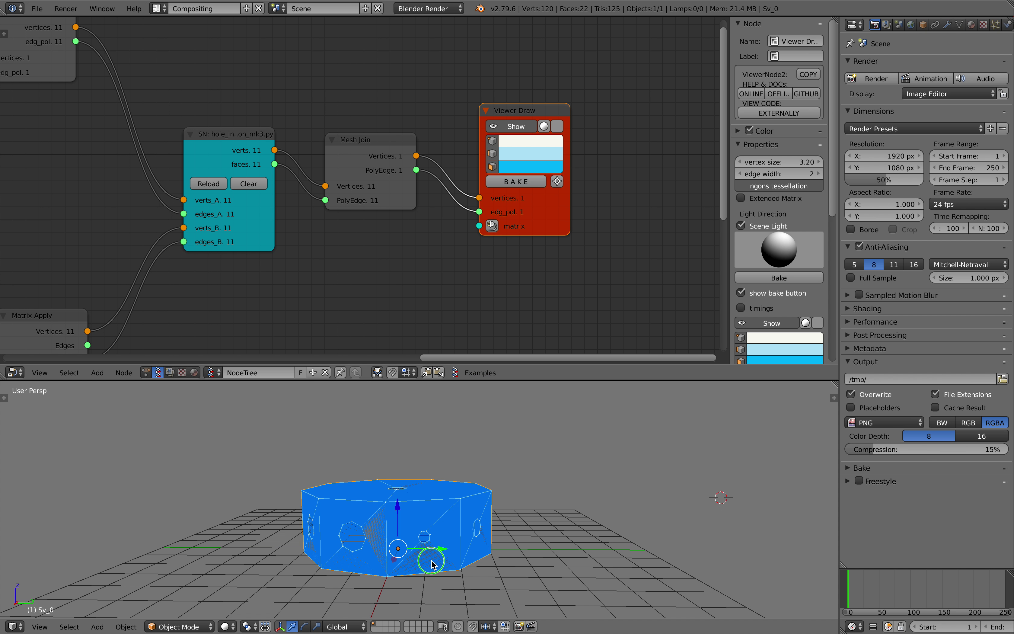
scroll(530, 493, "up", 3)
Run Remove Doubles on all vertices of the baked mesh in Edit Mode, and return to Object Mode.
key("Tab")
key("a")
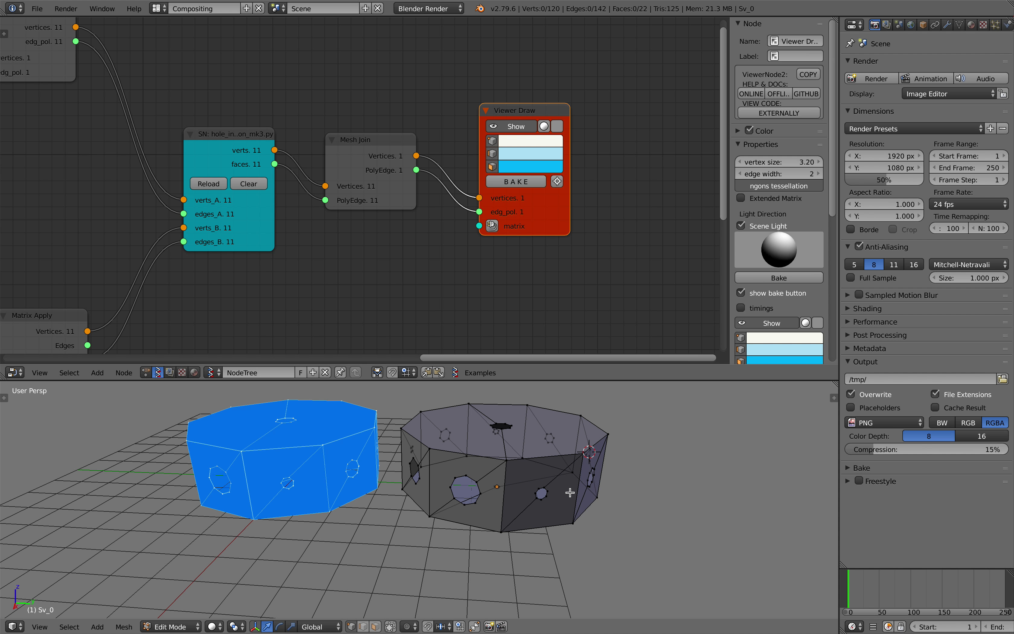
key("a")
key("space")
type("remov")
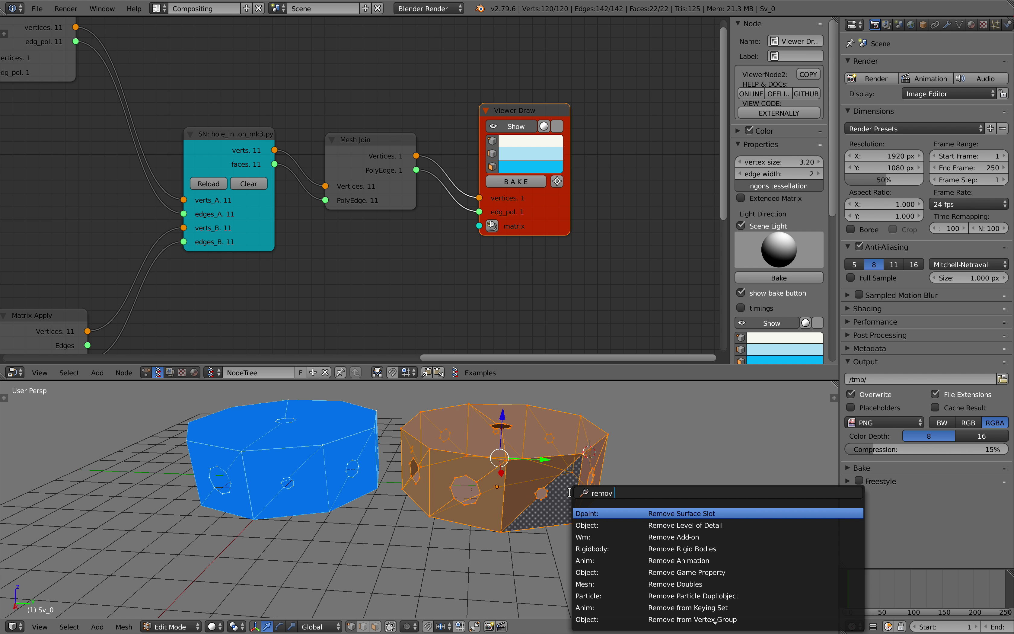
type("e doub")
key("Return")
key("Tab")
scroll(471, 475, "down", 2, "ctrl")
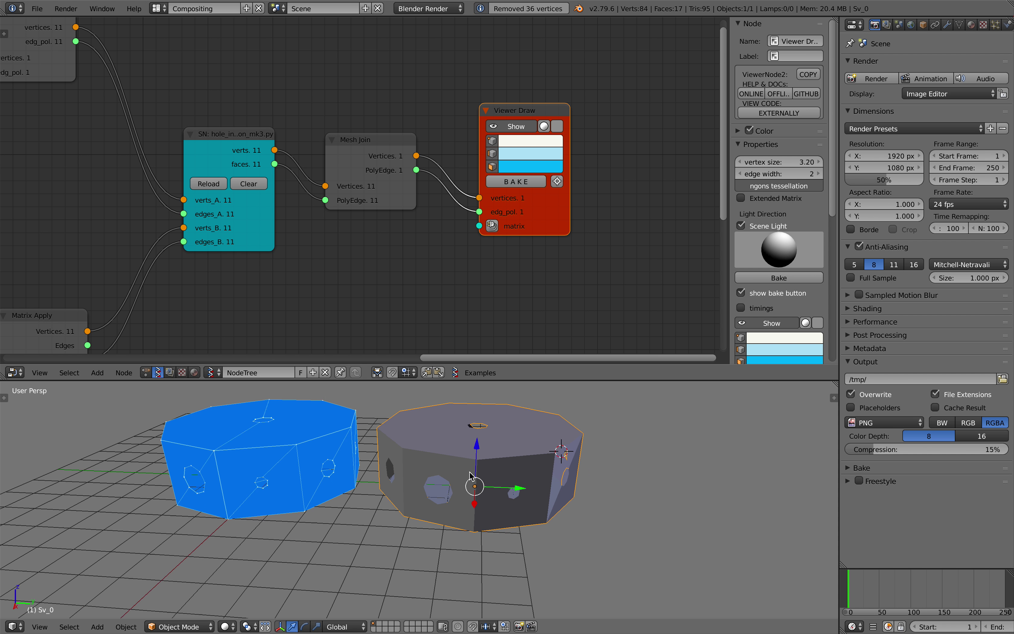
middle_click_drag(470, 475, 528, 473)
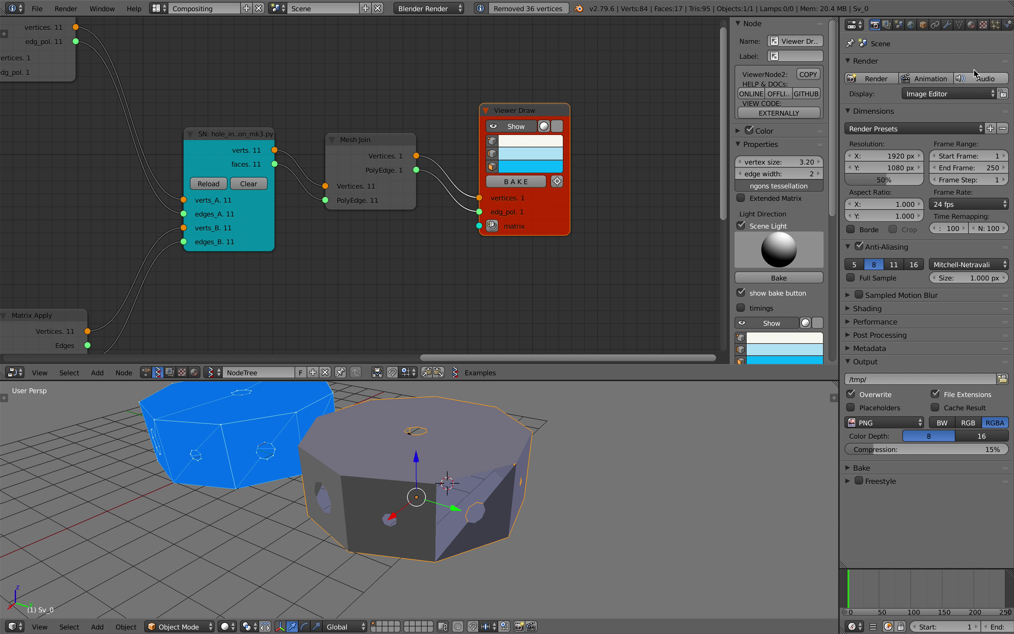
Add a Skin modifier to the baked cylinder mesh.
left_click(947, 25)
left_click(883, 64)
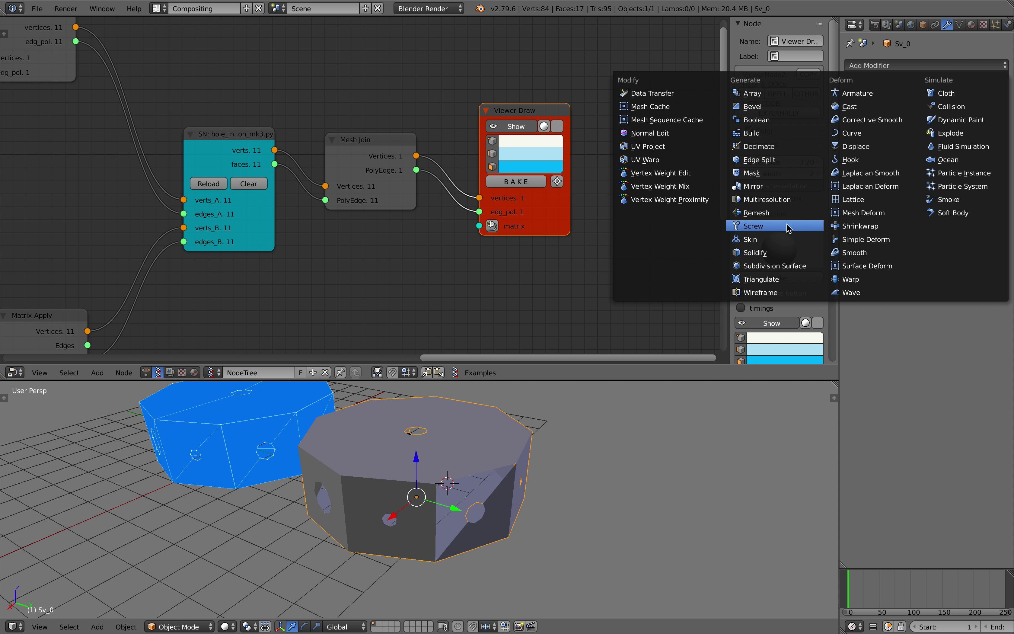
left_click(781, 240)
Shrink the skin radius of all vertices of the baked mesh in Edit Mode and return to Object Mode.
middle_click_drag(514, 478, 539, 475)
key("Tab")
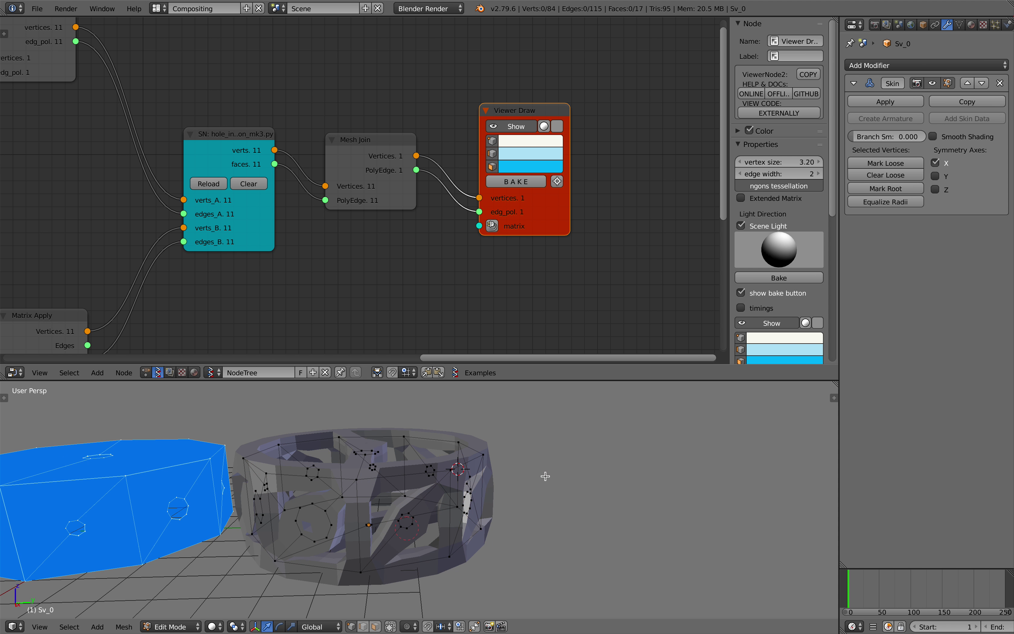
key("ctrl+a")
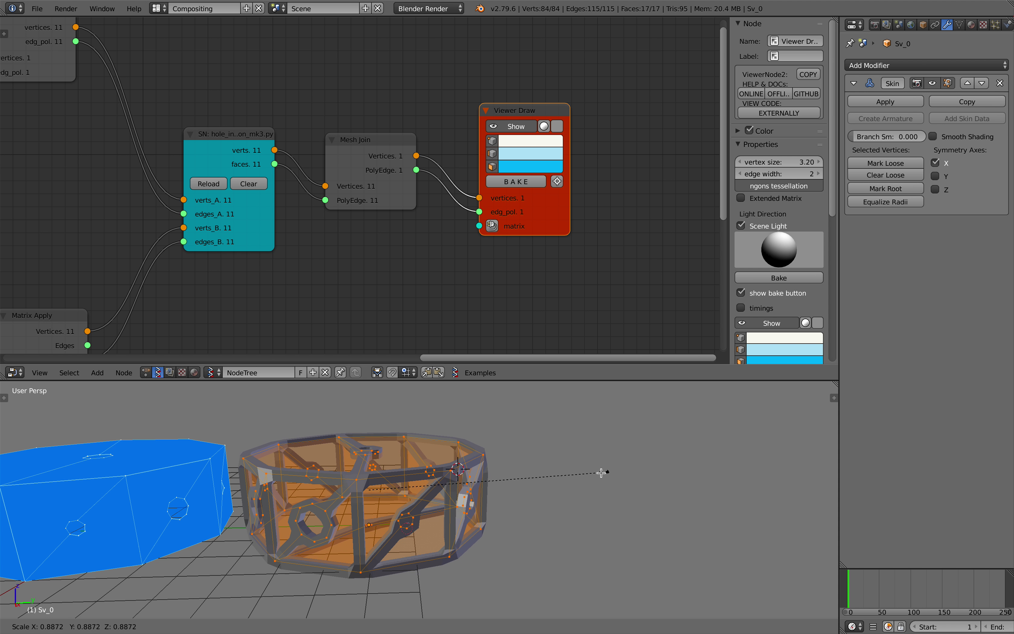
left_click(521, 473)
middle_click_drag(528, 473, 518, 475)
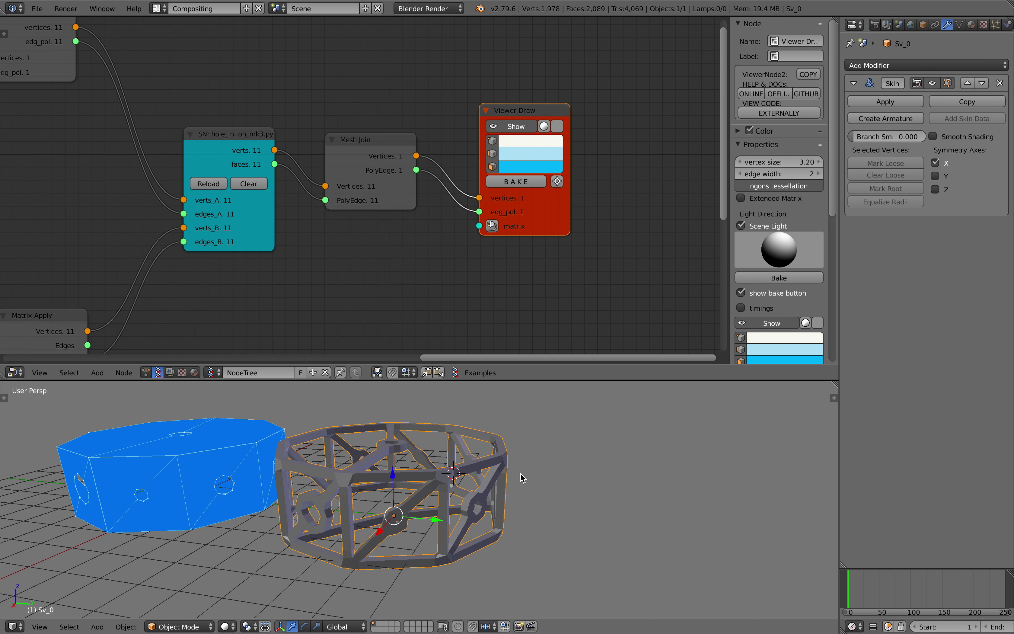
Add a level 2 Subdivision Surface modifier to the skinned mesh and enlarge the 3D view.
key("ctrl+2")
middle_click_drag(522, 478, 477, 413)
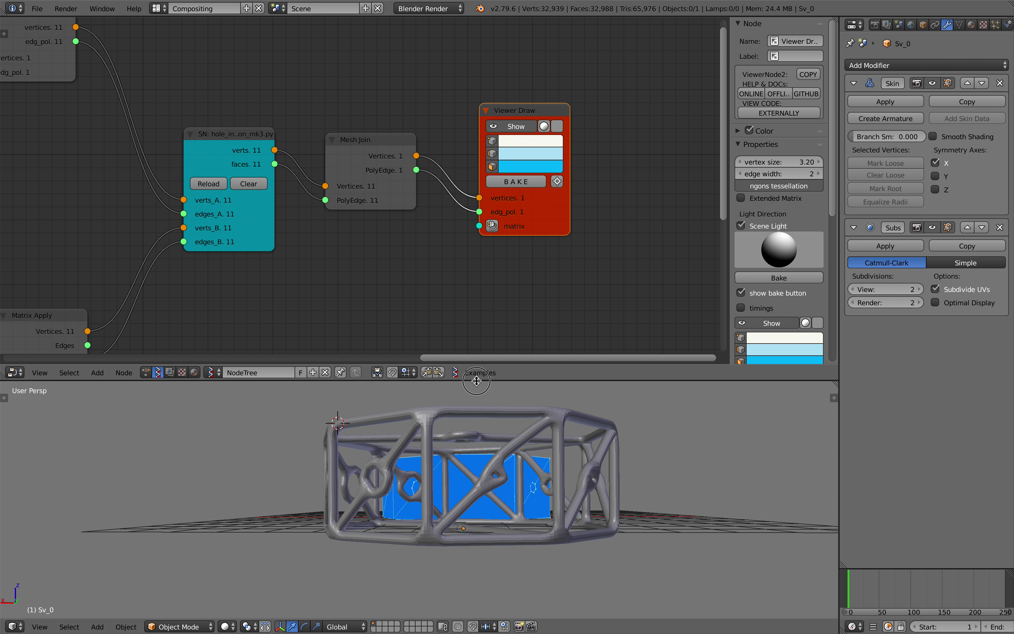
left_click_drag(476, 380, 476, 291)
middle_click_drag(465, 340, 280, 411)
middle_click_drag(344, 386, 367, 408)
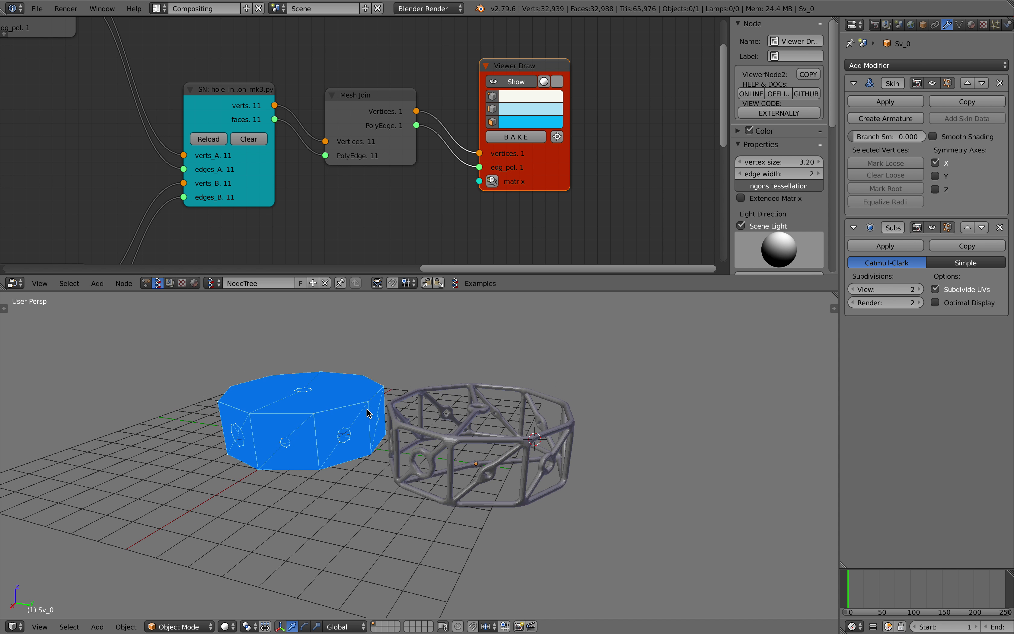
Save the project as a new file.
left_click(37, 9)
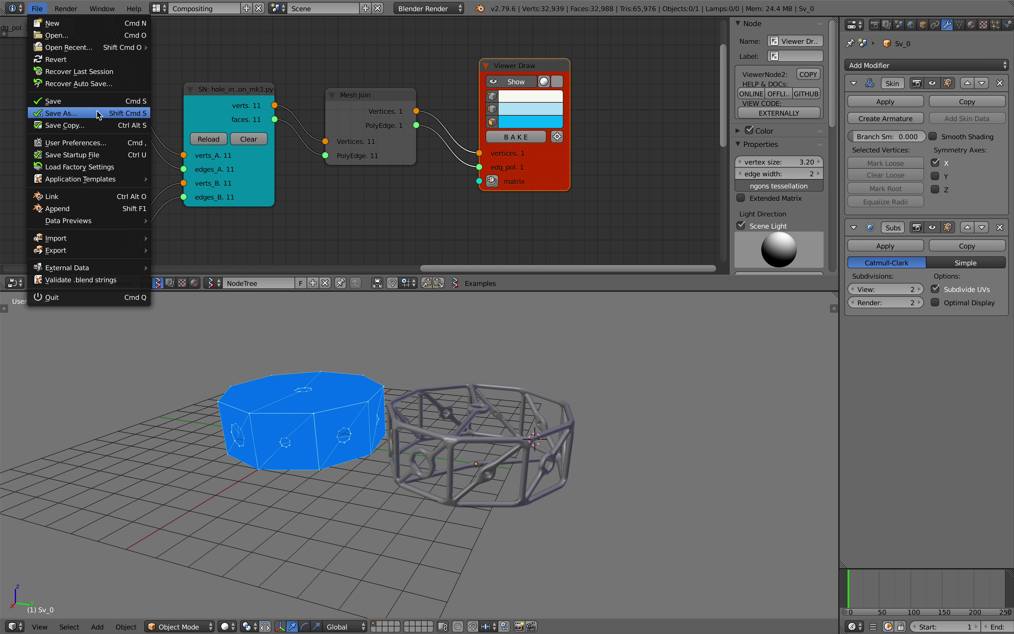
left_click(86, 113)
left_click(932, 54)
left_click(974, 40)
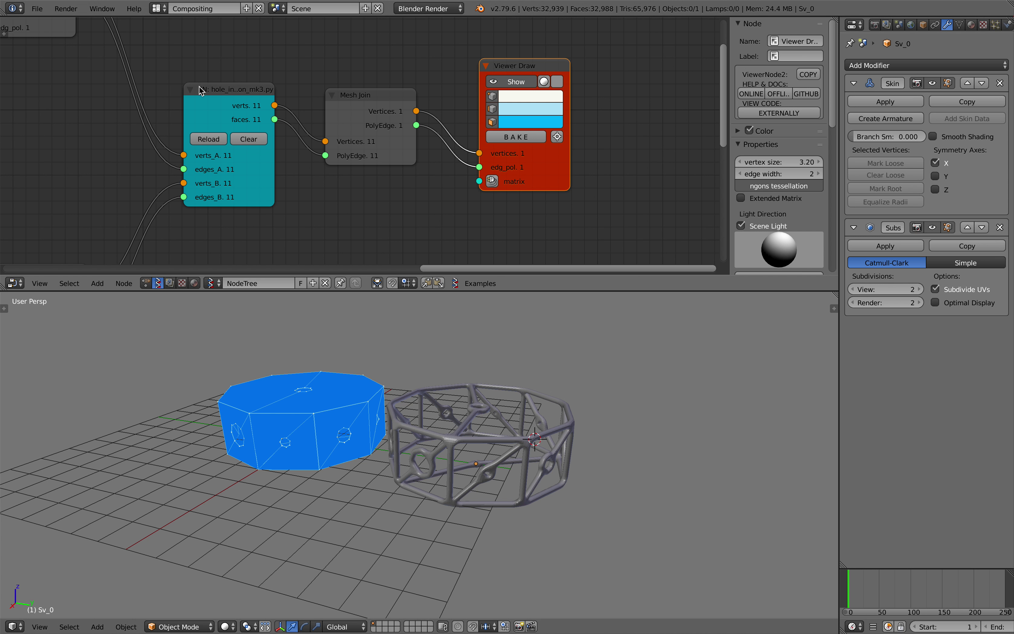
key("ctrl+s")
Move the Cylinder node away from the rest of the tree and add reroute points on its Vertices and Polygons links.
left_click(385, 134)
scroll(368, 147, "down", 5)
middle_click_drag(216, 184, 462, 85)
left_click_drag(272, 73, 194, 85)
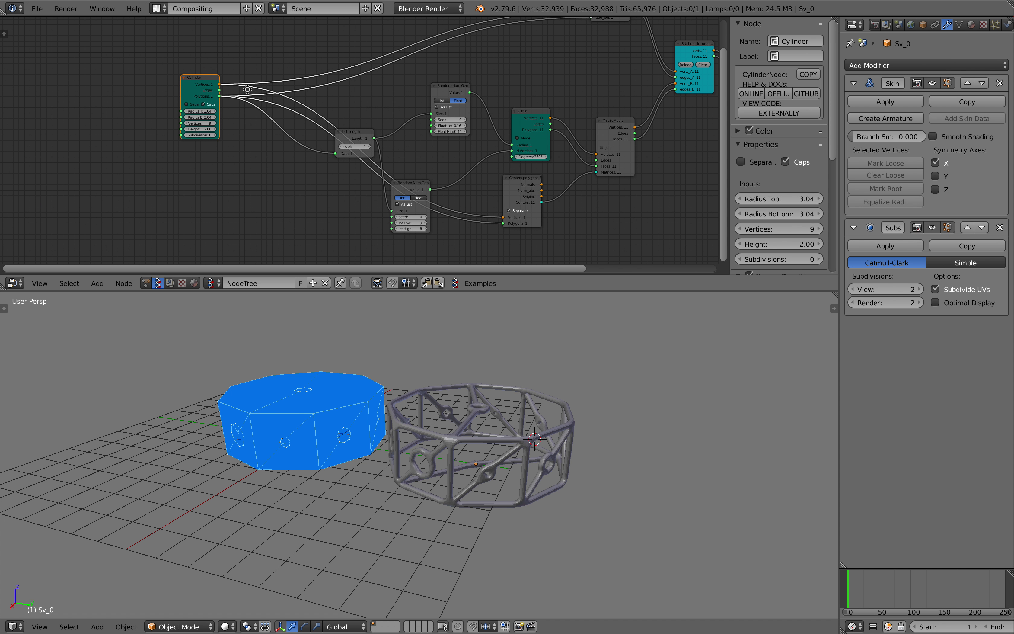
middle_click_drag(243, 90, 307, 101)
left_click_drag(279, 96, 106, 91)
middle_click_drag(119, 96, 197, 75)
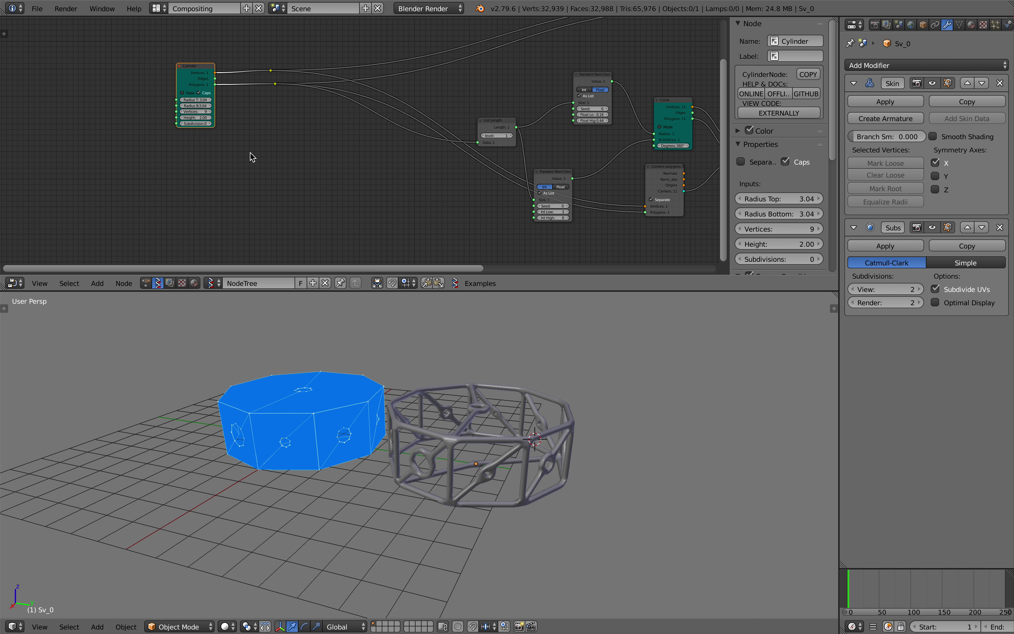
Add a Suzanne node below the Cylinder node.
key("alt+space")
type("suz")
key("Return")
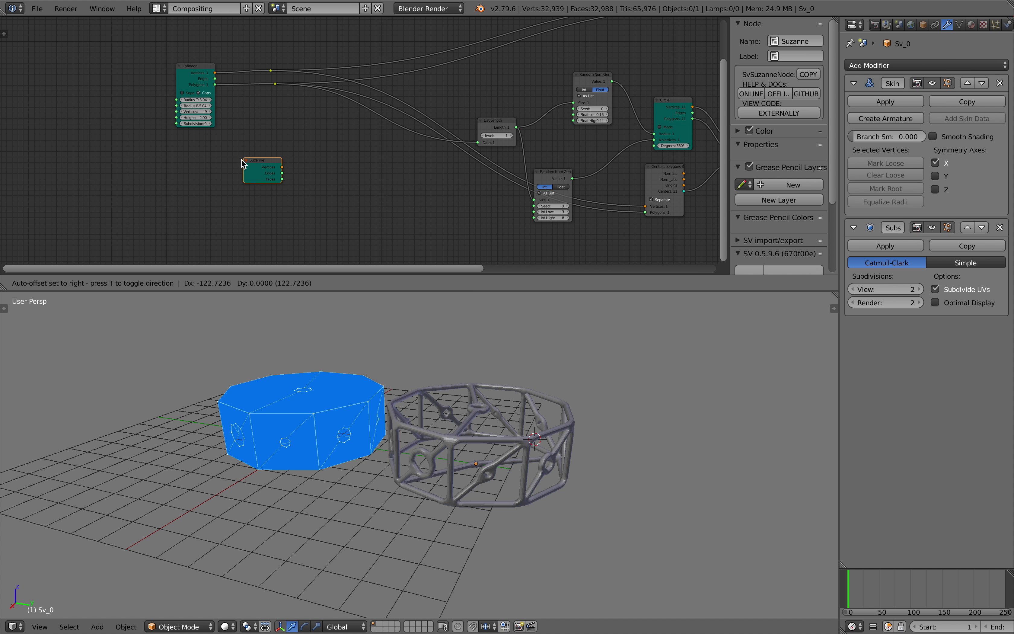
left_click(132, 145)
scroll(163, 142, "up", 2)
left_click_drag(125, 66, 47, 58)
Connect the Suzanne node's Vertices and Faces to the two reroute points in place of the Cylinder outputs.
key("shift+a")
middle_click_drag(132, 141, 212, 173)
left_click(161, 138)
key("Escape")
scroll(183, 154, "up", 1)
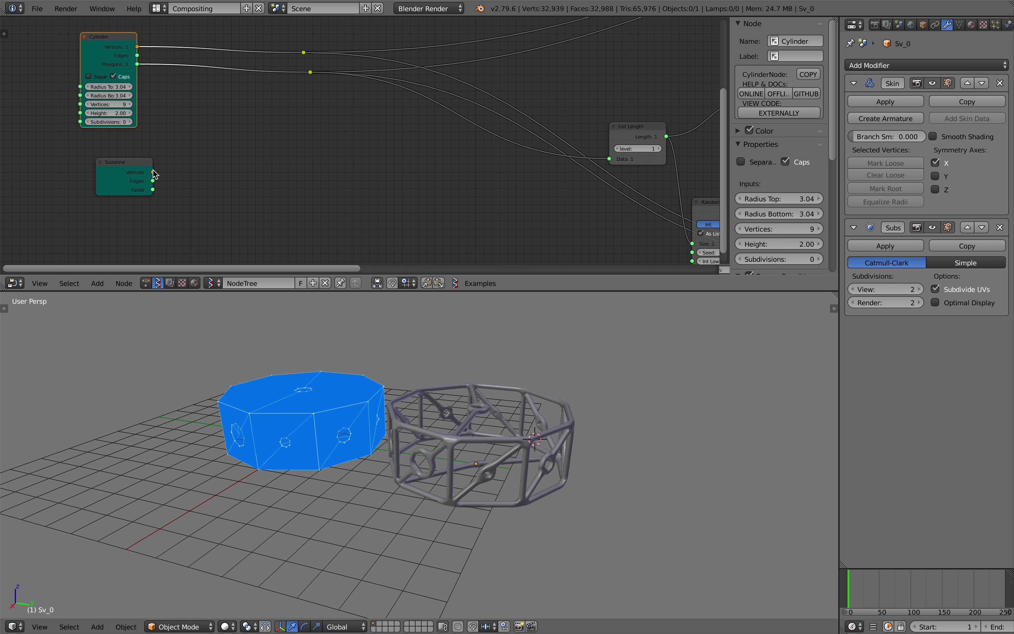
left_click_drag(152, 172, 303, 52)
left_click_drag(153, 189, 310, 73)
Insert a Scale node between Suzanne's Vertices and the reroute point, with a vector input node feeding its centers.
key("shift+a")
left_click(293, 156)
type("su")
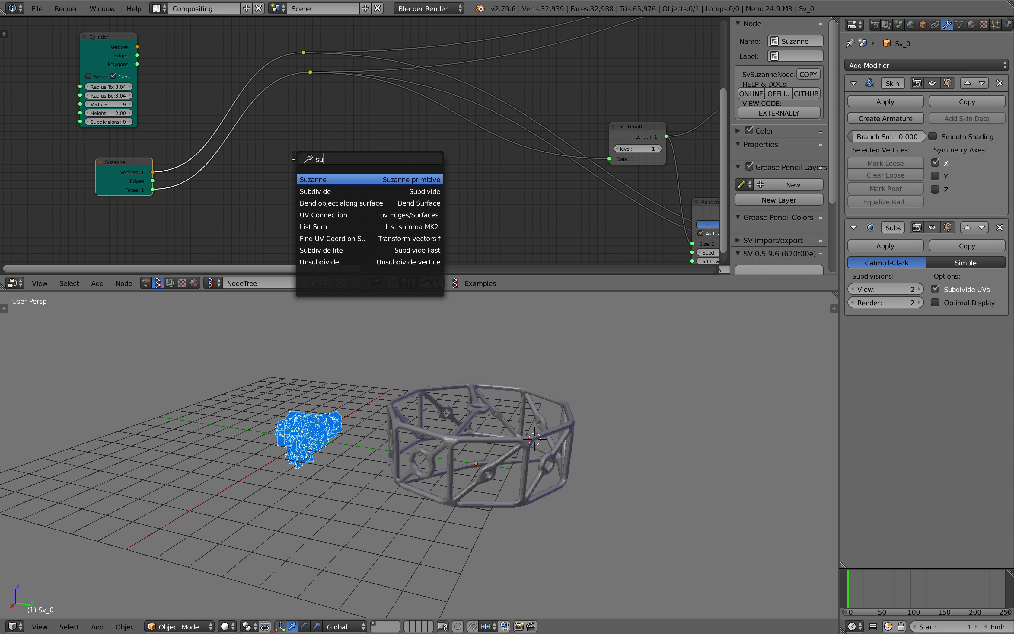
type("scal")
key("Return")
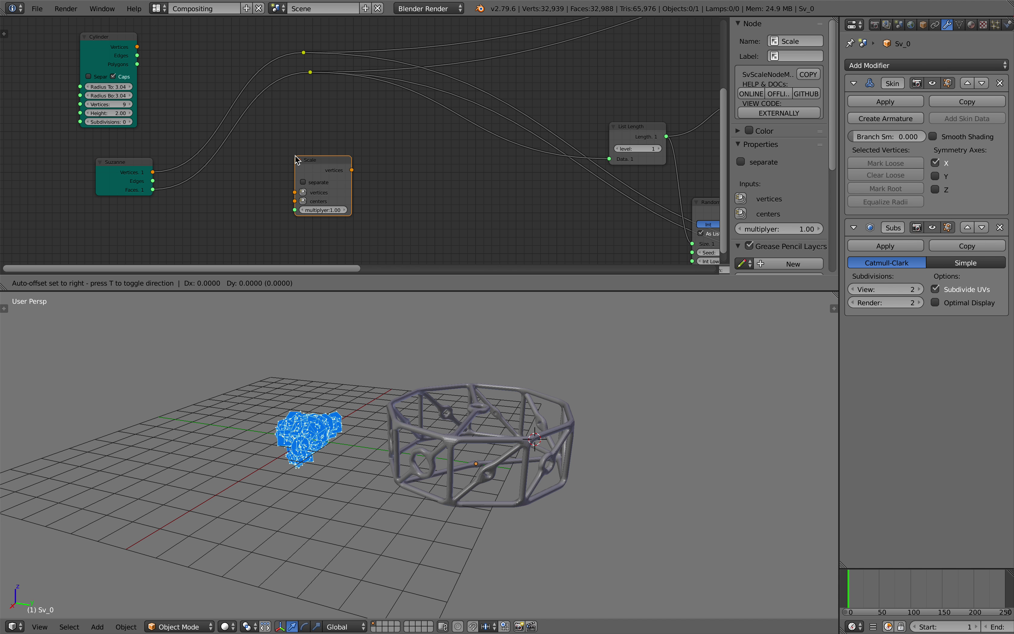
left_click(211, 84)
left_click(220, 128)
middle_click_drag(224, 153, 359, 139)
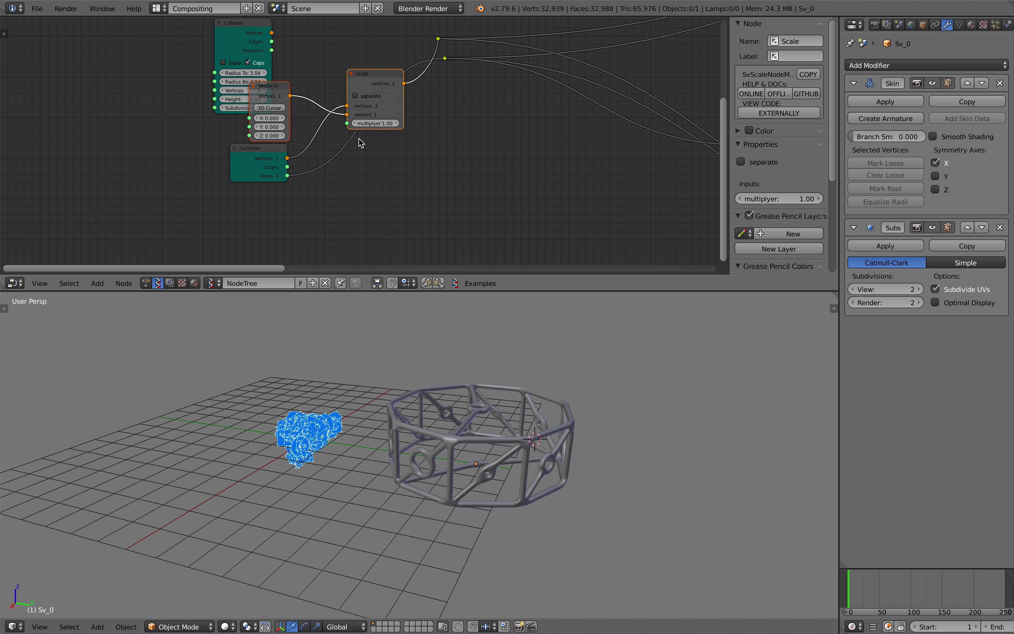
Set the Scale node's multiplier to 26.62.
left_click_drag(370, 125, 437, 125)
left_click_drag(369, 123, 465, 123)
scroll(343, 397, "down", 5)
scroll(416, 385, "down", 7)
middle_click_drag(343, 397, 436, 392)
scroll(437, 395, "up", 6)
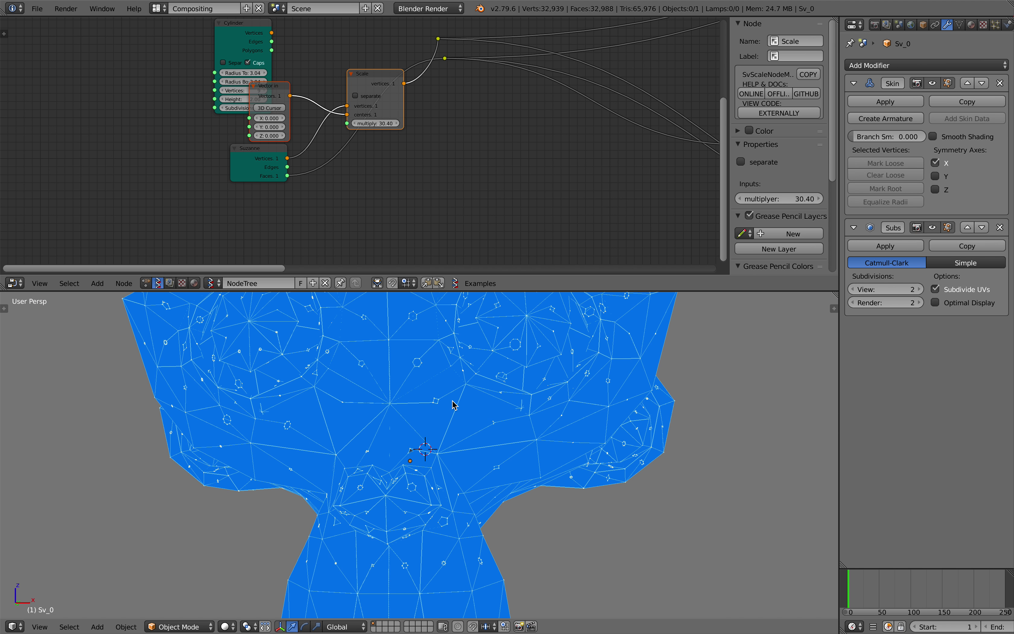
left_click_drag(385, 124, 367, 124)
scroll(365, 126, "down", 3)
scroll(484, 321, "down", 4)
middle_click_drag(484, 321, 464, 387)
Bake the perforated Suzanne mesh from the Viewer Draw node.
middle_click_drag(641, 183, 253, 171)
scroll(254, 171, "down", 4)
scroll(503, 505, "up", 5)
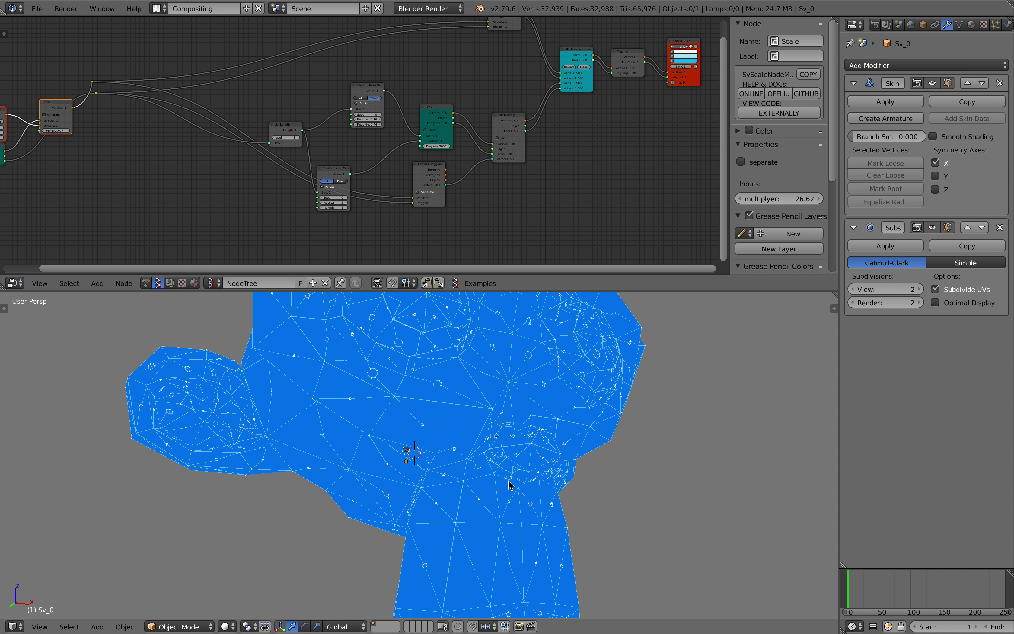
right_click(507, 487)
scroll(468, 499, "down", 5)
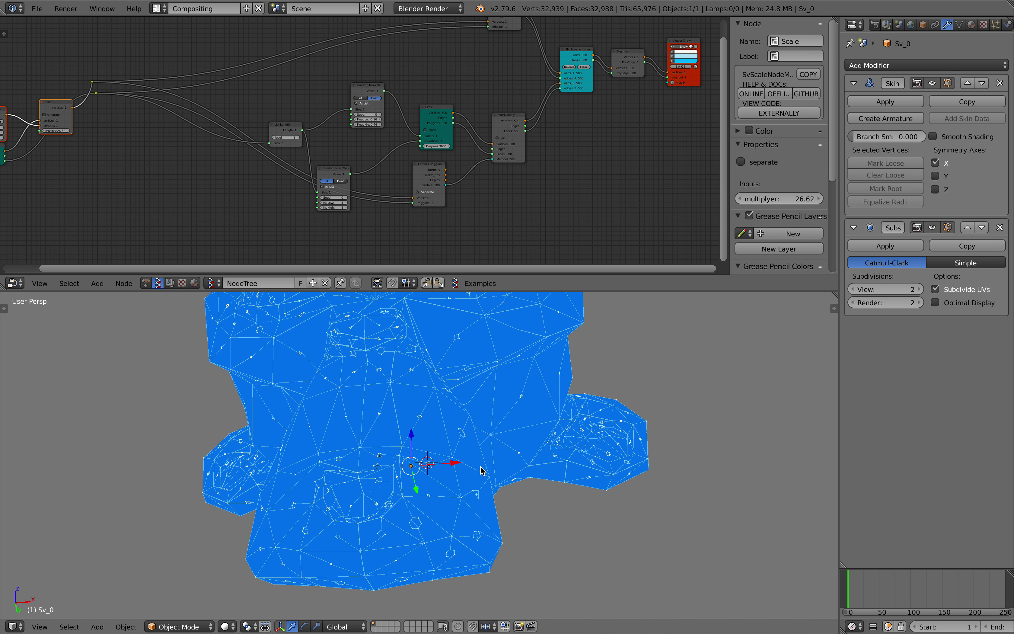
middle_click_drag(601, 119, 424, 179)
scroll(423, 179, "up", 1)
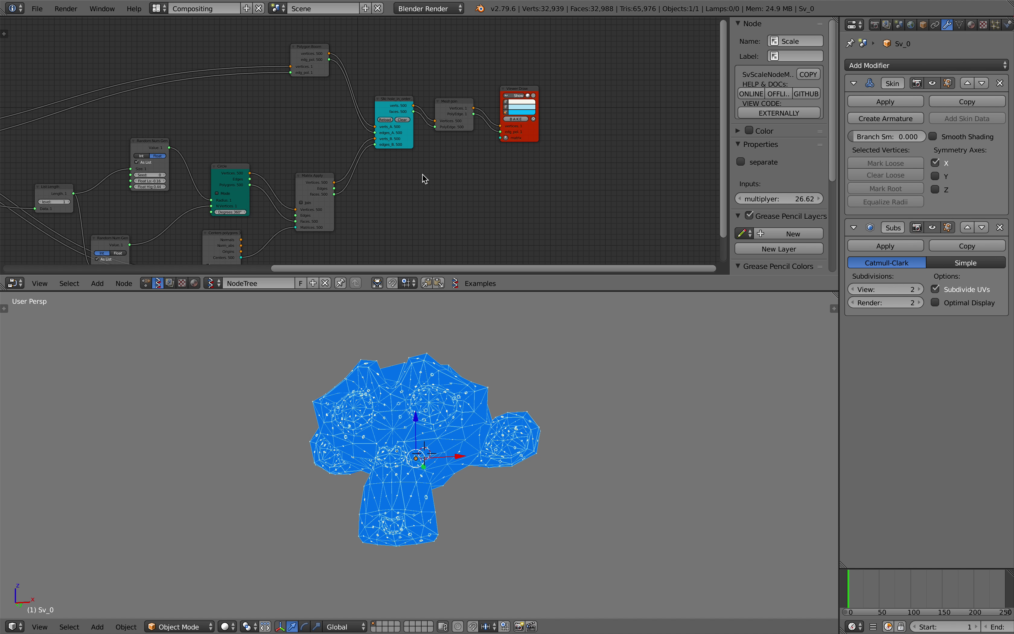
left_click(518, 119)
scroll(469, 415, "down", 2)
Move the baked Suzanne along the X axis beside its preview and open the list of modifiers to add.
key("a")
right_click(464, 459)
key("g")
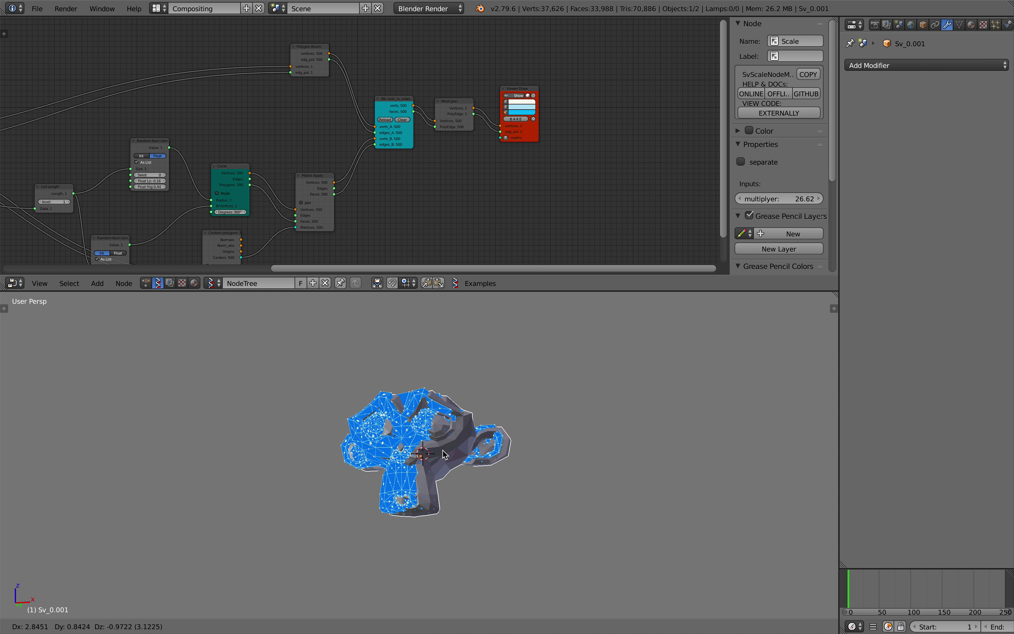
key("x")
left_click(607, 456)
middle_click_drag(583, 462, 441, 441, "shift")
scroll(440, 441, "up", 4)
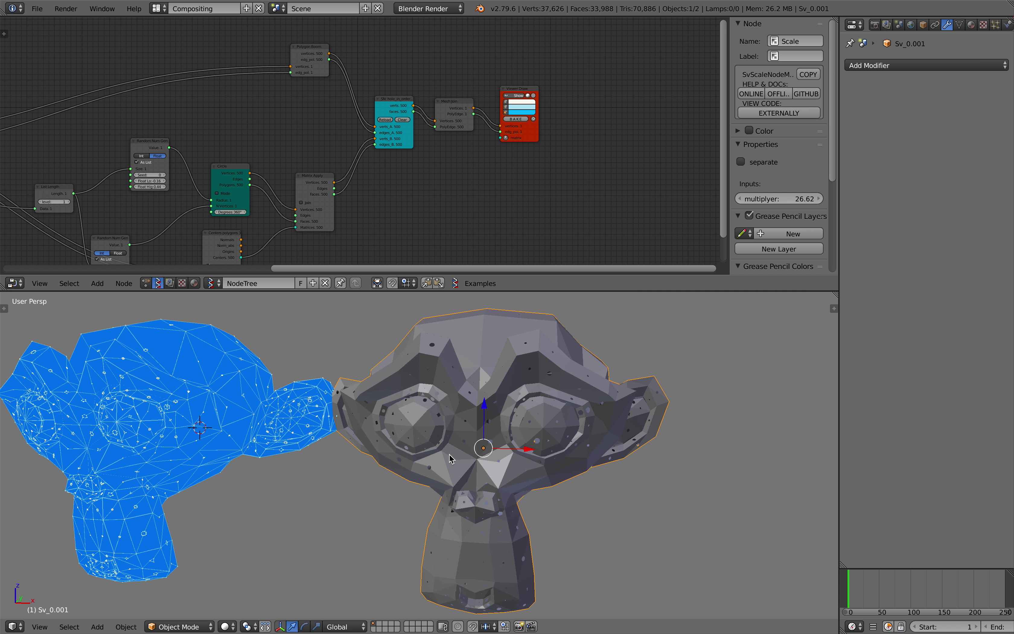
left_click(878, 66)
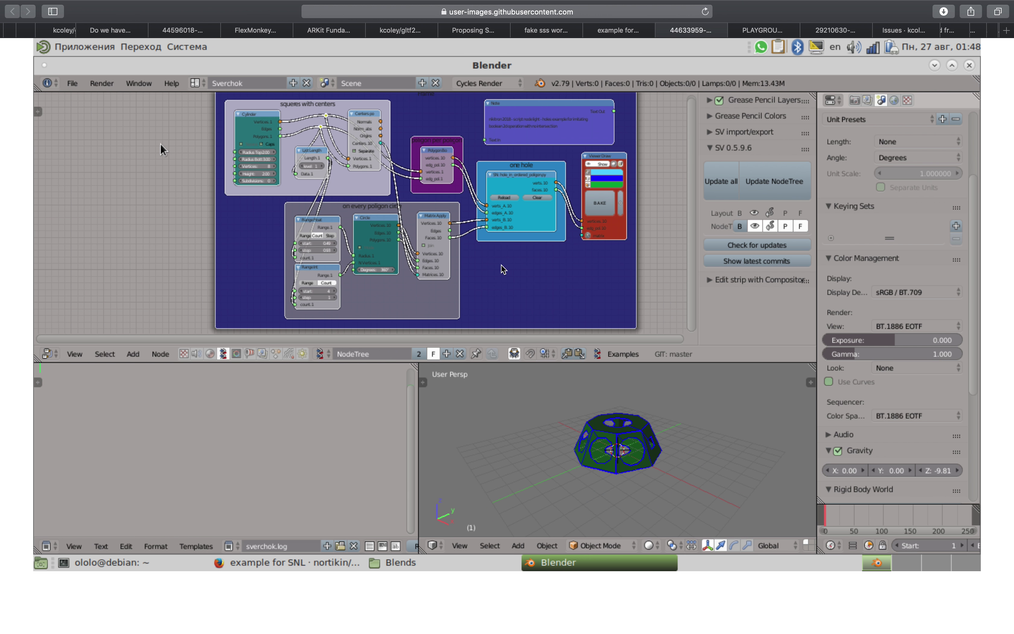
Examine the example node tree screenshot in the browser, enlarged to show its frames and the hole script's connections.
key("super+plus")
key("super+plus")
key("super+plus")
key("super+plus")
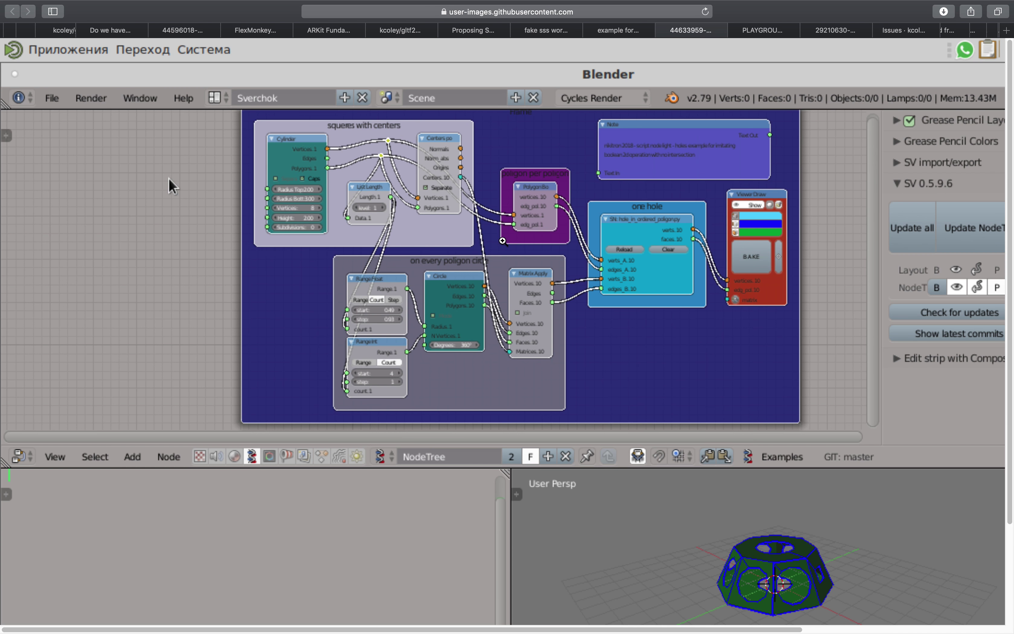
key("super+minus")
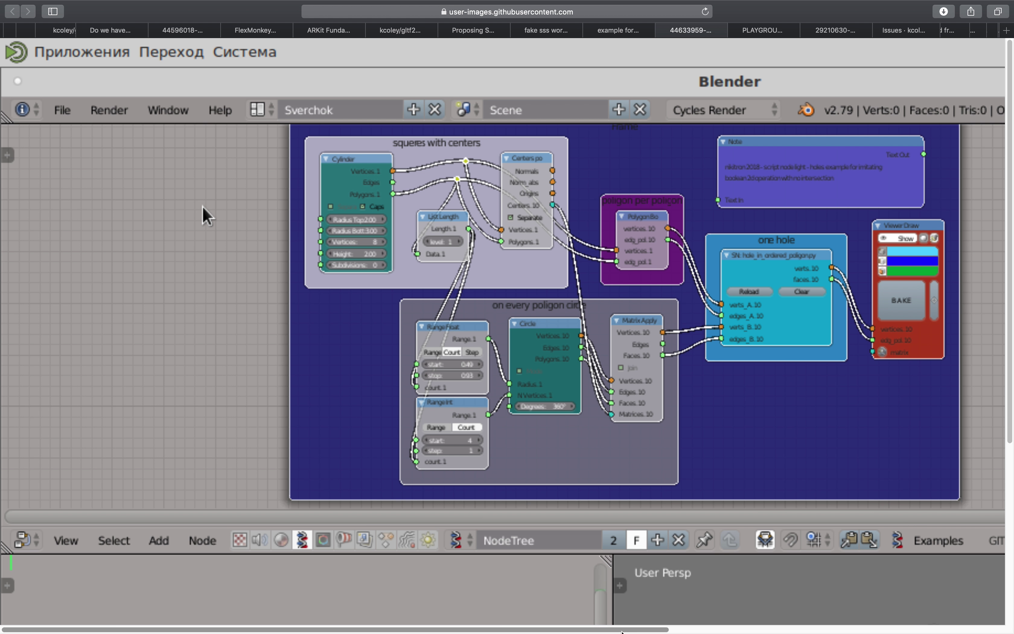
scroll(626, 529, "right", 5)
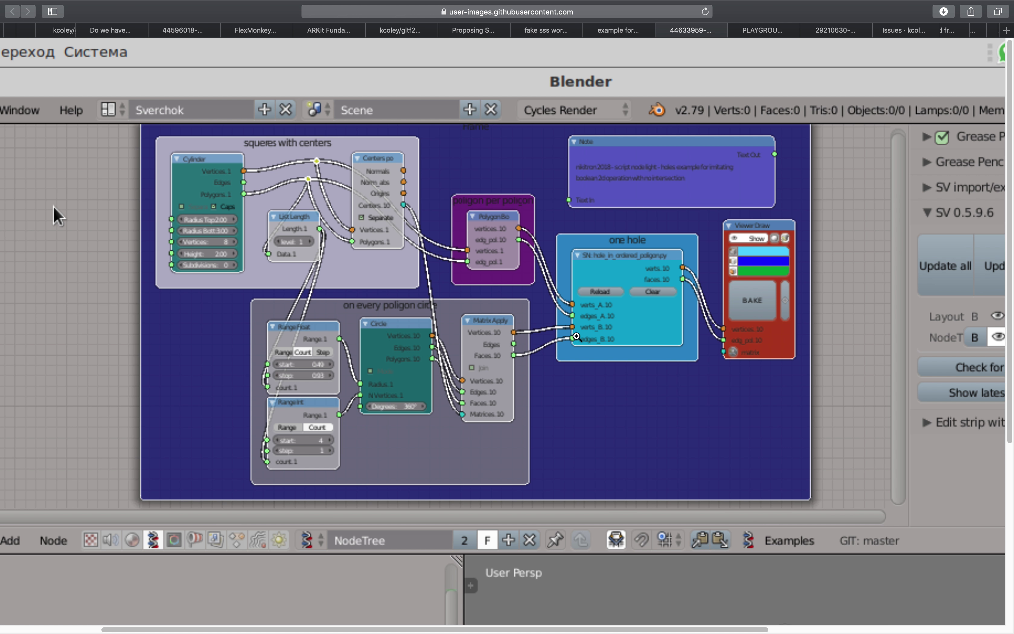
left_click(613, 300)
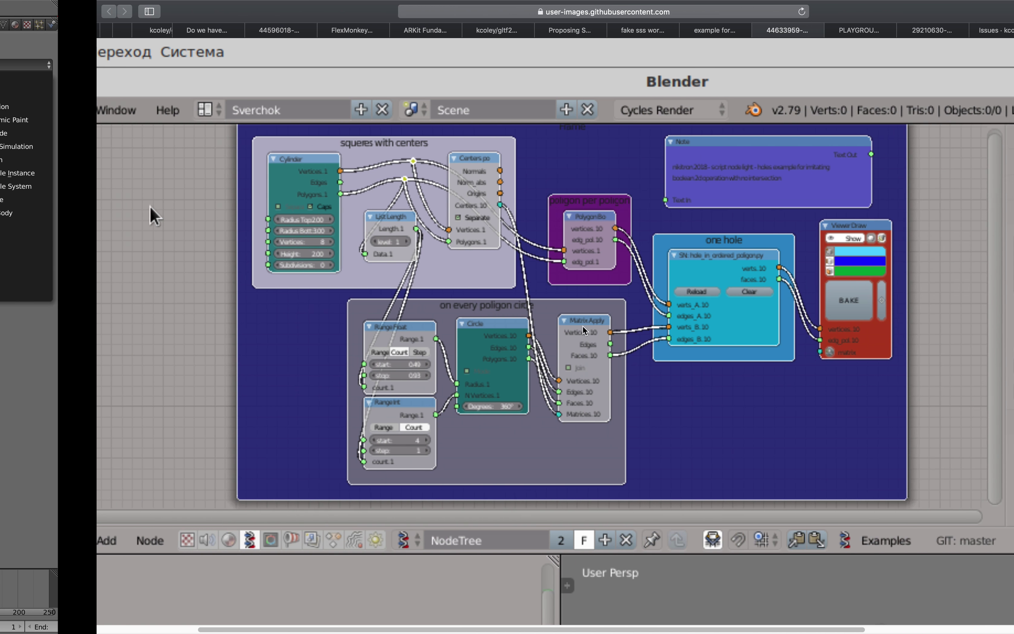
scroll(55, 214, "up", 5, "ctrl")
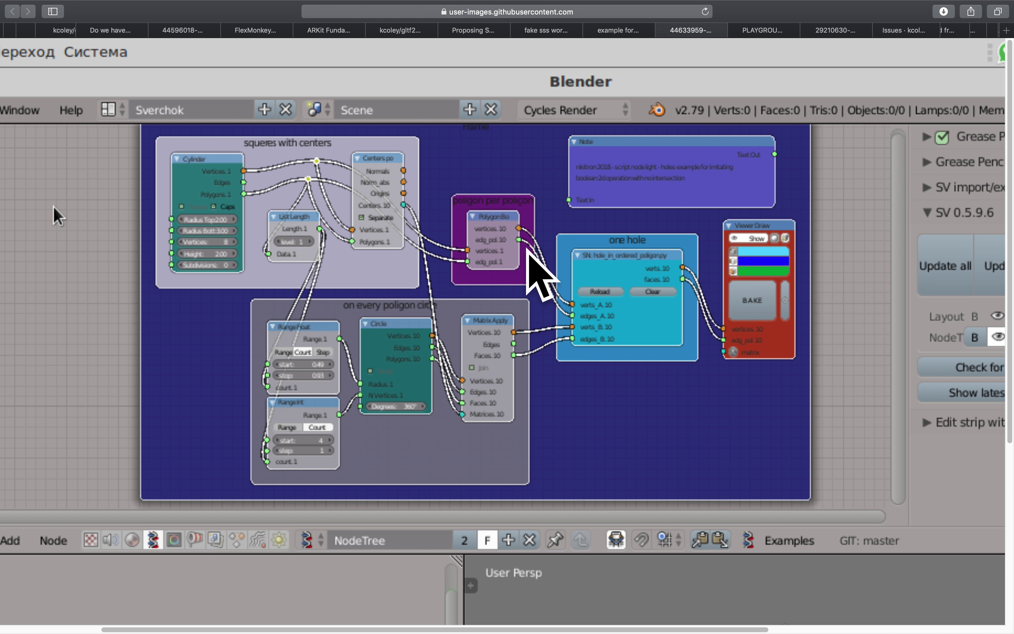